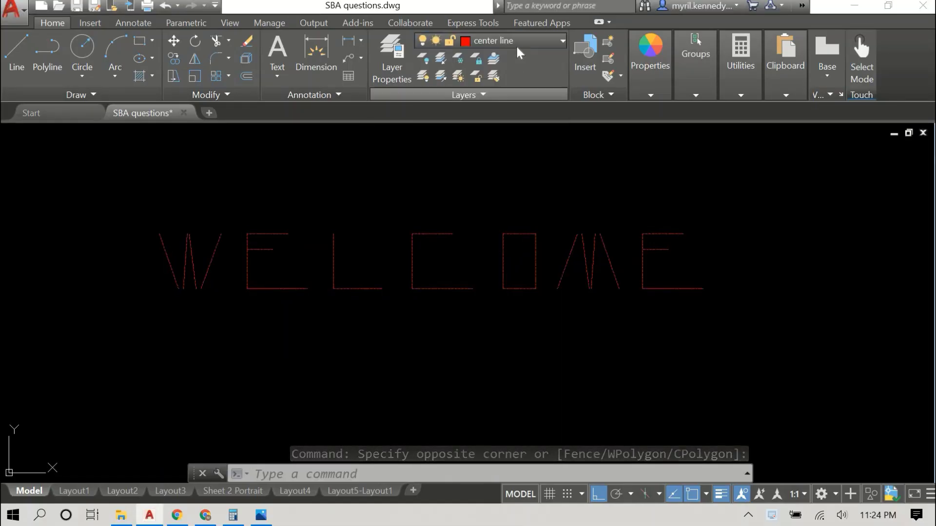
Make the construction lines layer current and erase the WELCOME lettering from the drawing.
click(490, 41)
click(494, 235)
key(Delete)
right_click(274, 253)
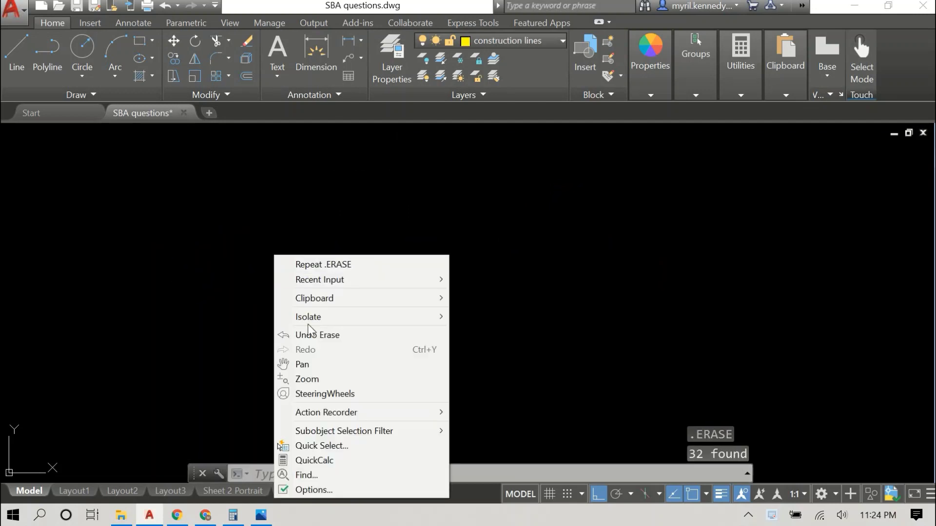
click(302, 332)
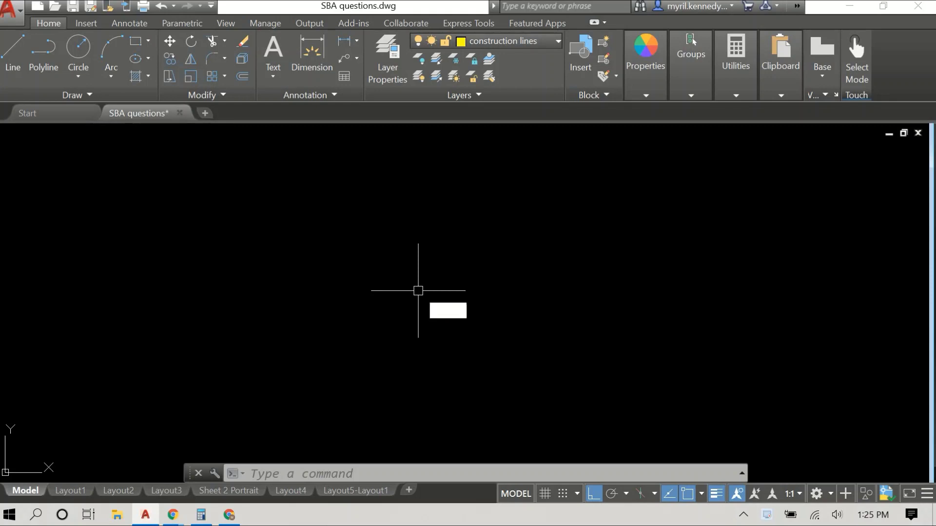
Draw a circle with a radius of 800 in the empty drawing area.
key(Return)
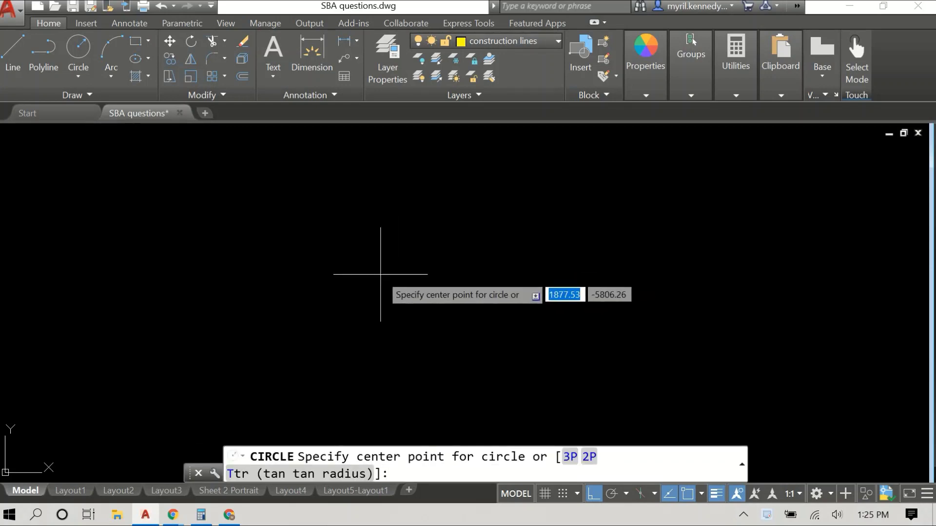
click(380, 275)
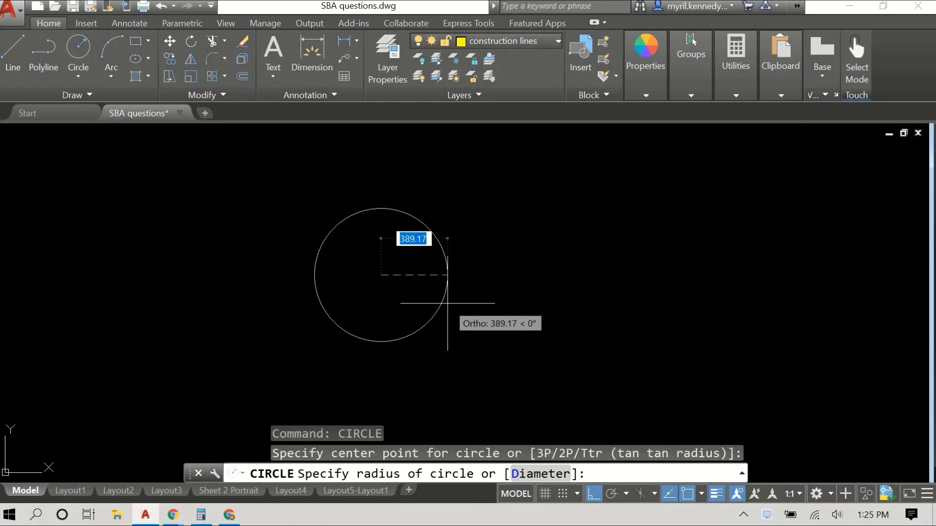
text(800)
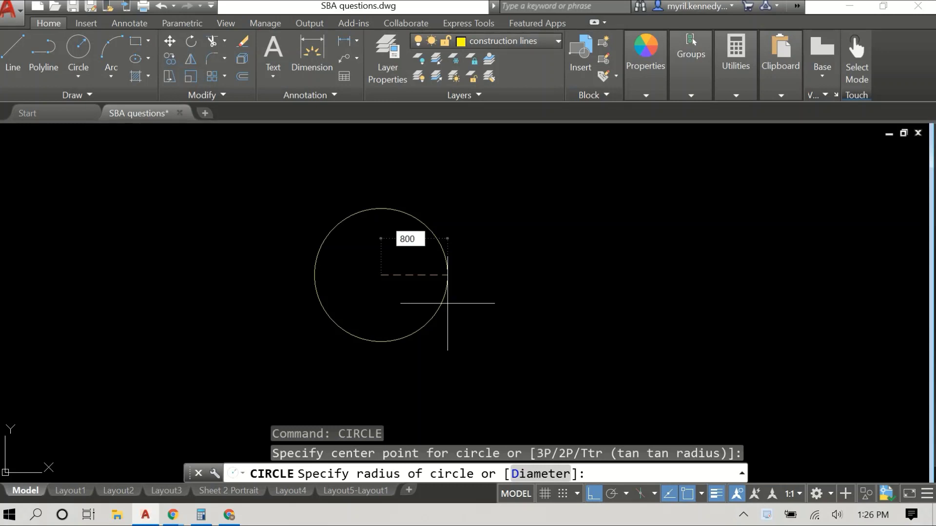
key(Return)
Move the circle by its center straight down into an empty area away from the other drawings.
scroll(648, 268, down, 2)
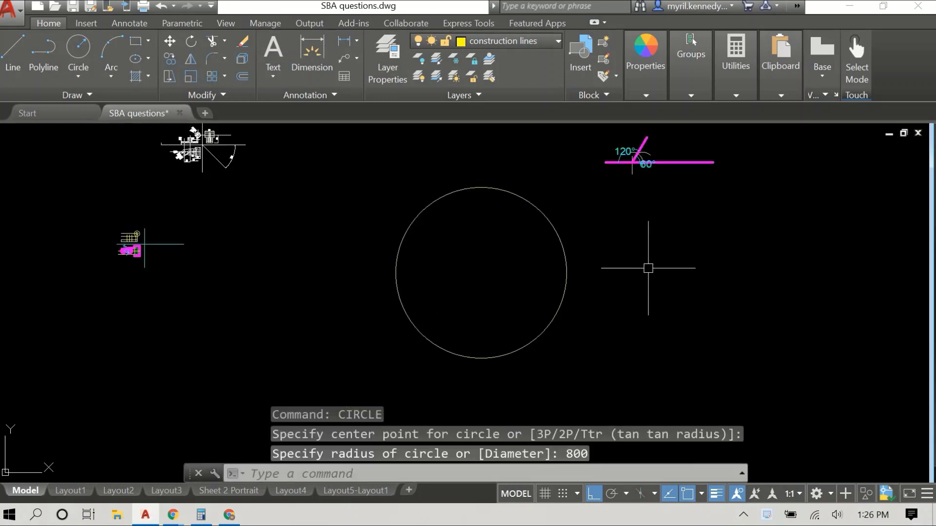
middle_drag(648, 267, 552, 283)
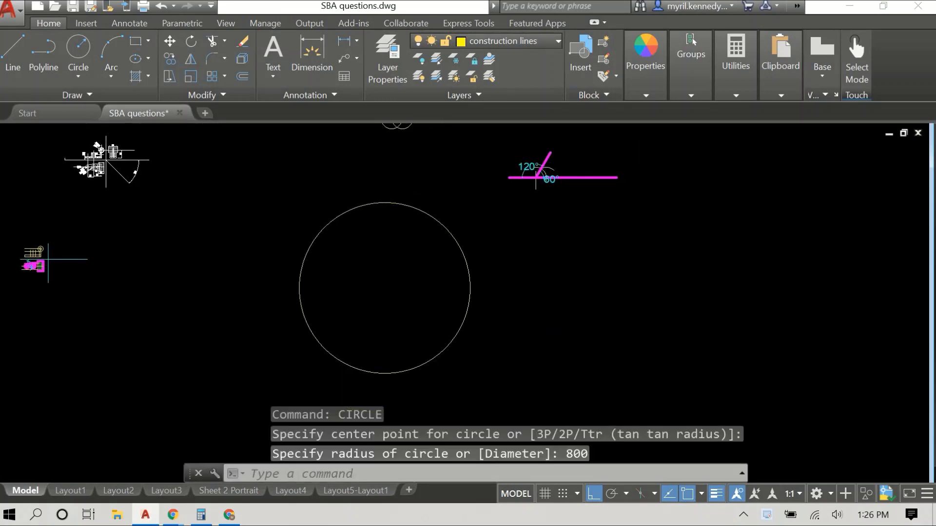
click(278, 193)
click(496, 365)
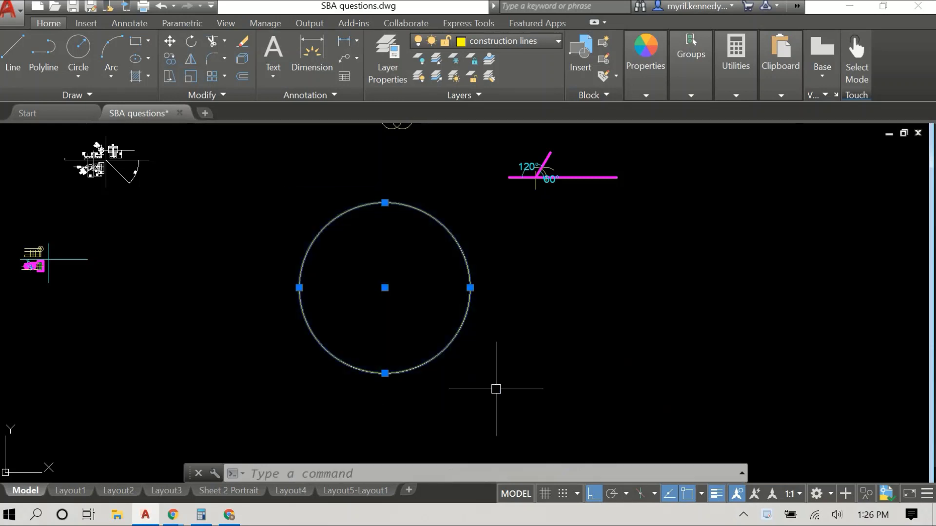
right_click(535, 298)
click(581, 276)
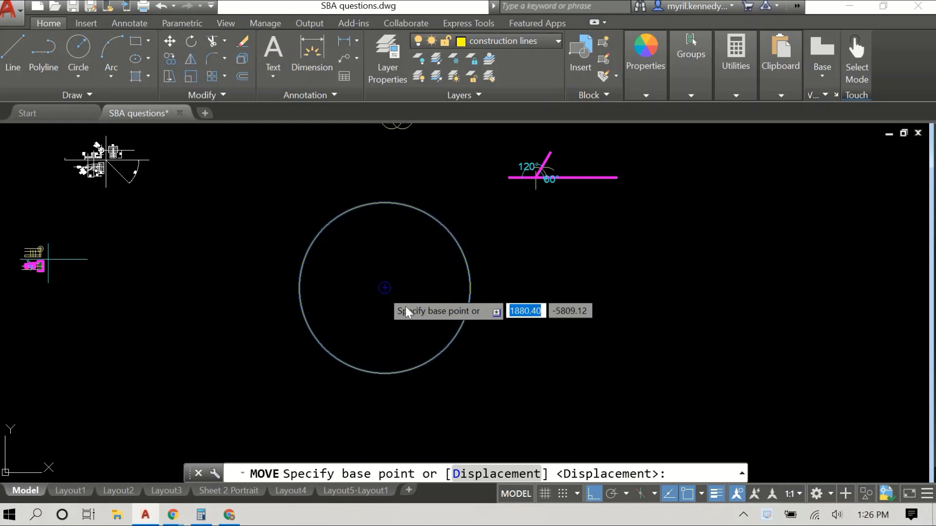
click(384, 288)
middle_drag(451, 333, 420, 219)
middle_drag(485, 346, 498, 258)
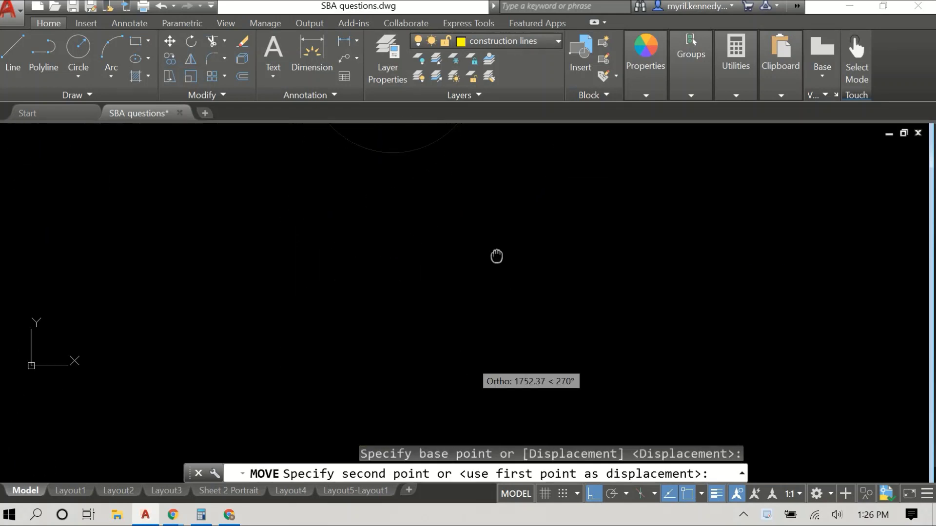
click(489, 317)
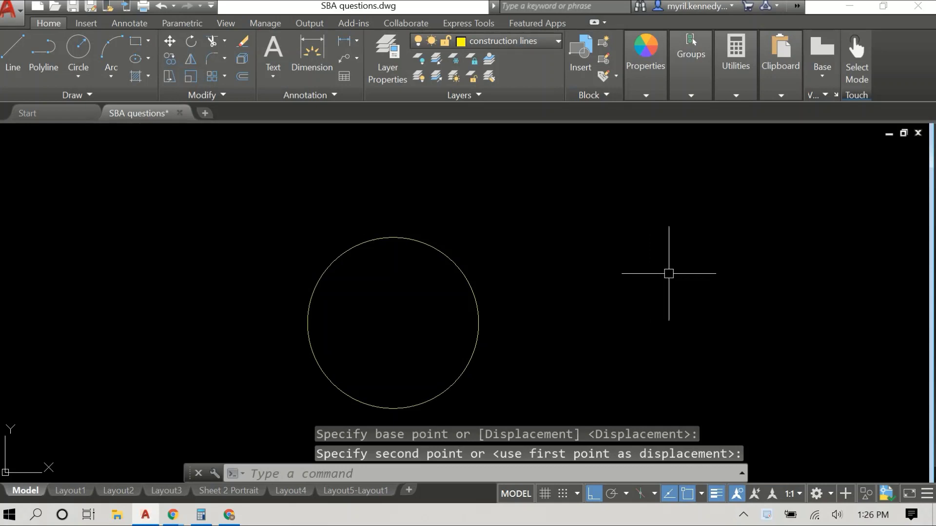
Draw a second circle with a radius of 500 up and to the right of the first circle.
text(circle)
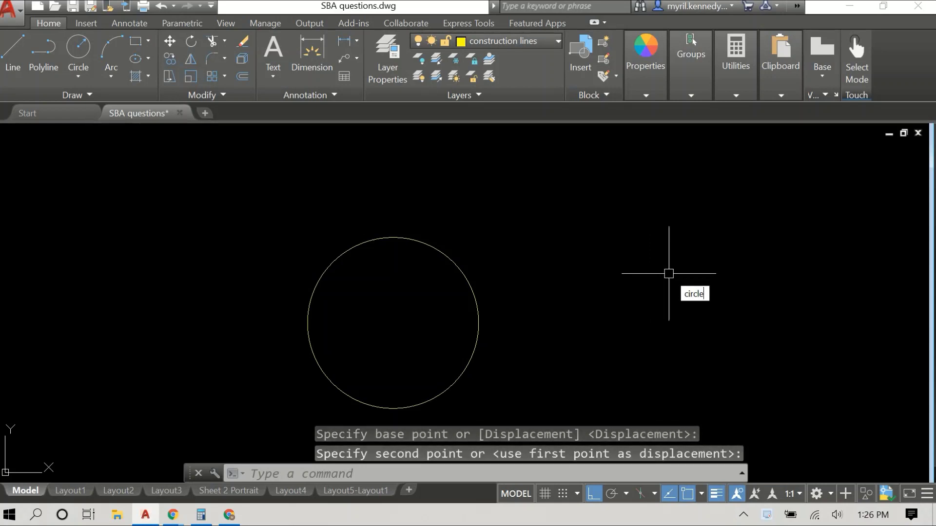
key(Return)
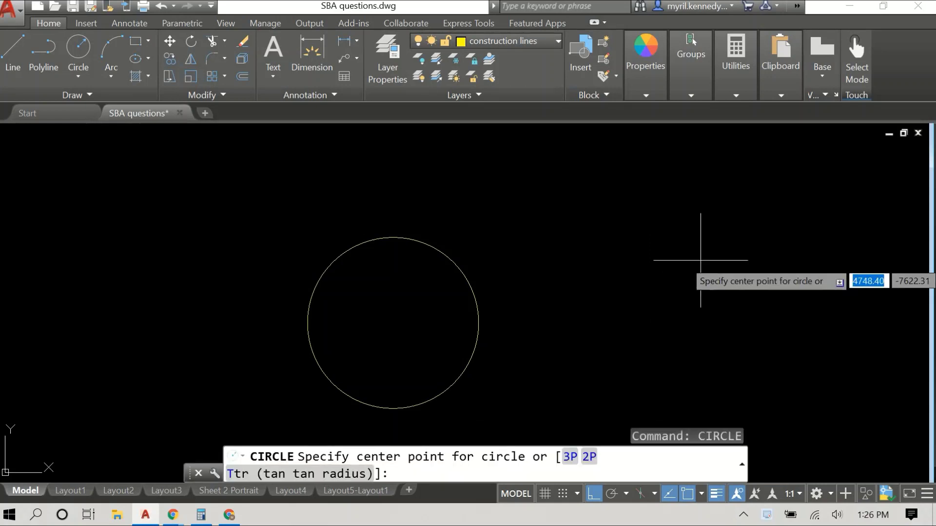
click(709, 244)
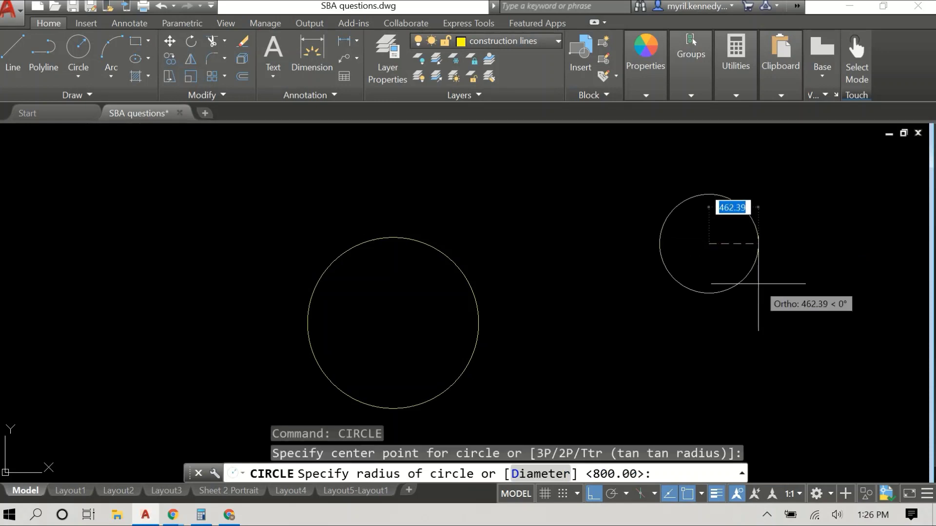
text(500)
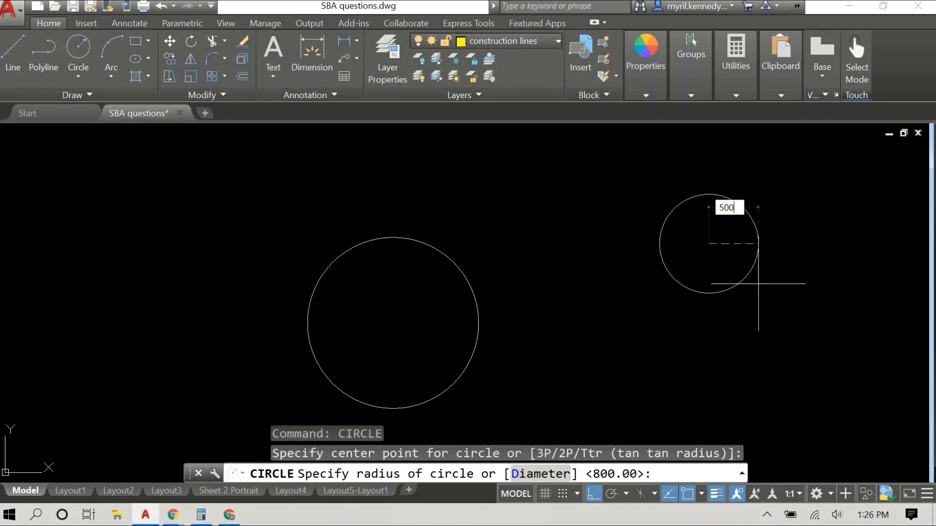
key(Return)
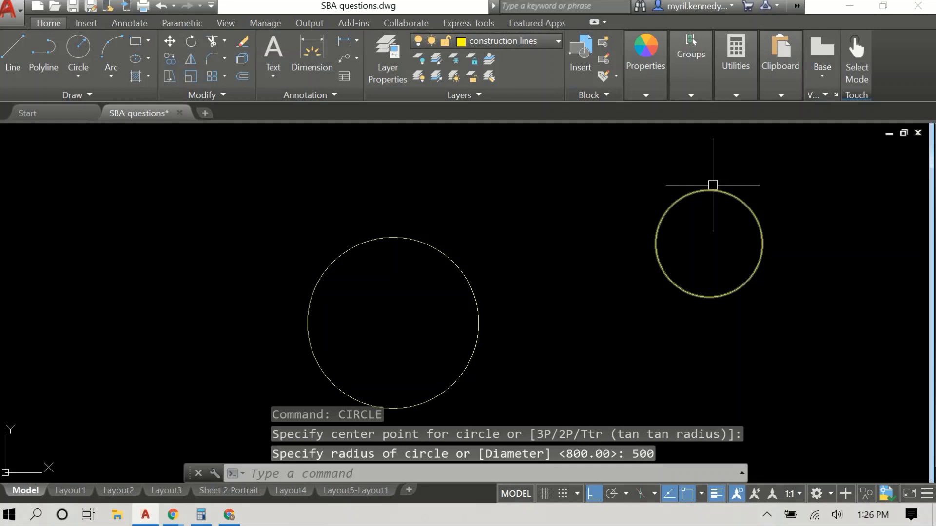
middle_drag(620, 212, 602, 198)
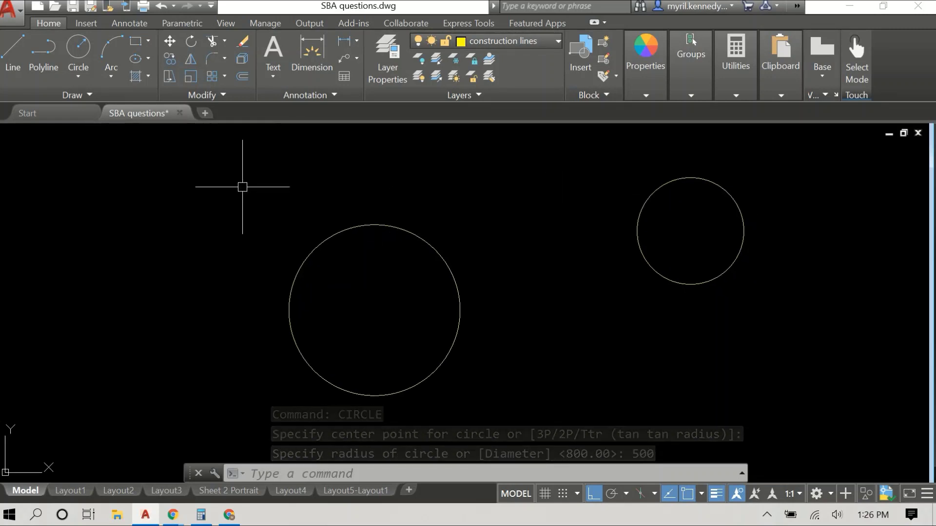
With Ortho off, draw a line from the small circle's center to the large circle's center.
text(lin)
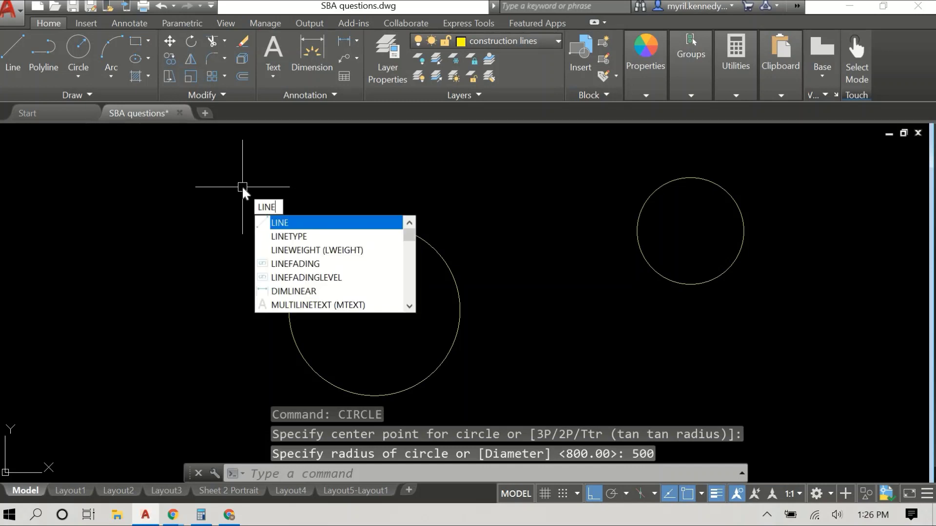
key(Return)
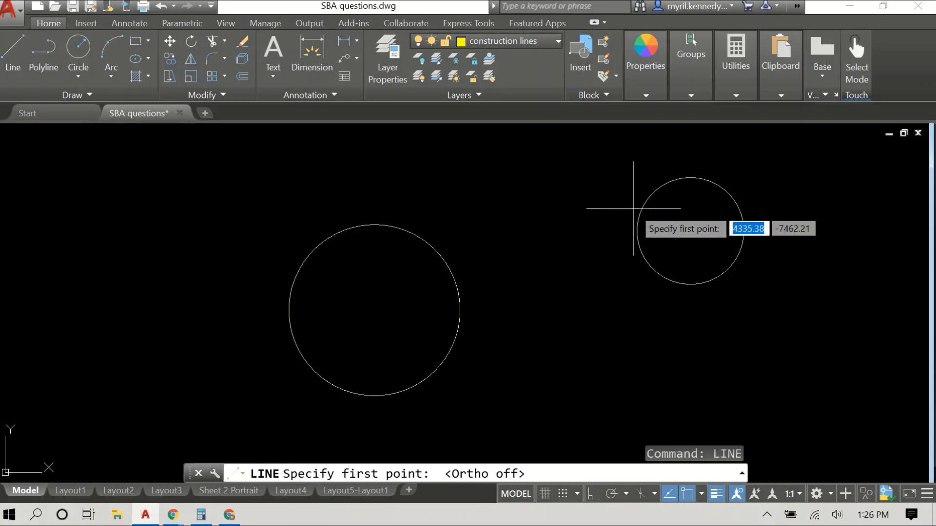
click(690, 230)
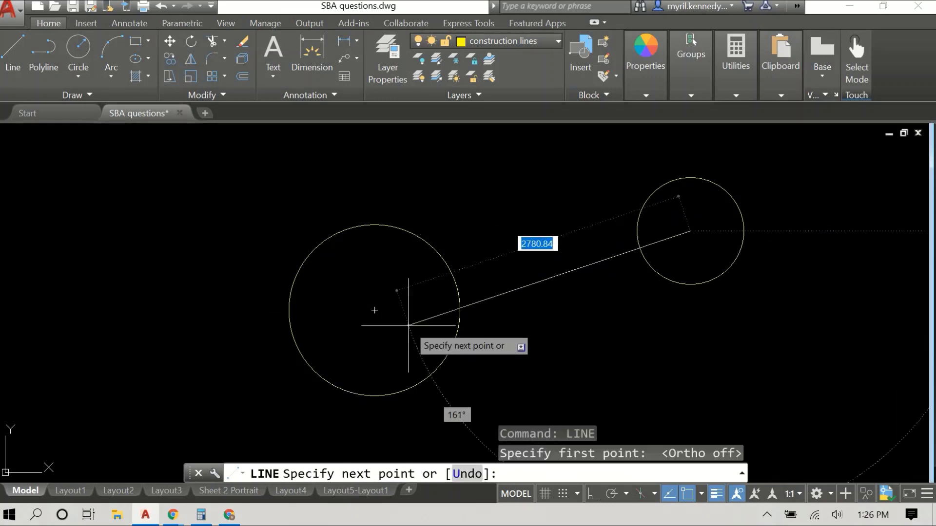
click(376, 309)
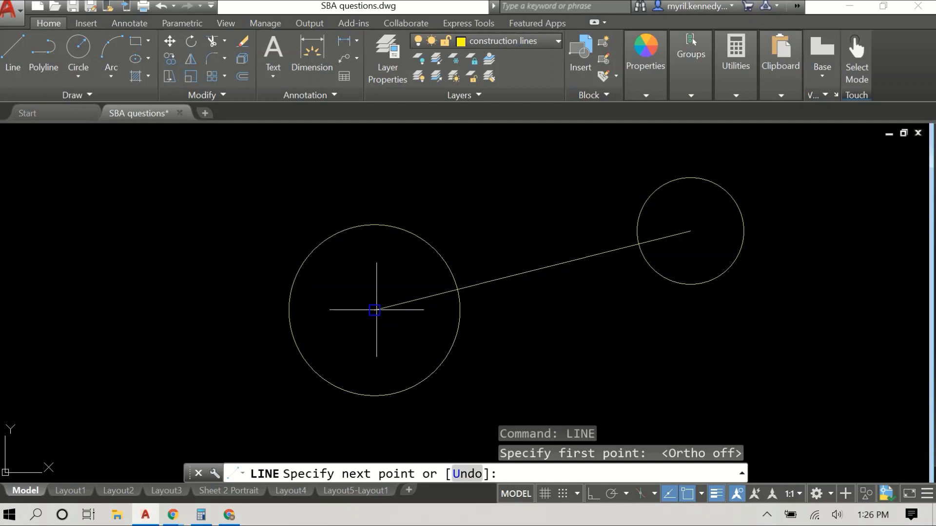
right_click(567, 220)
click(570, 221)
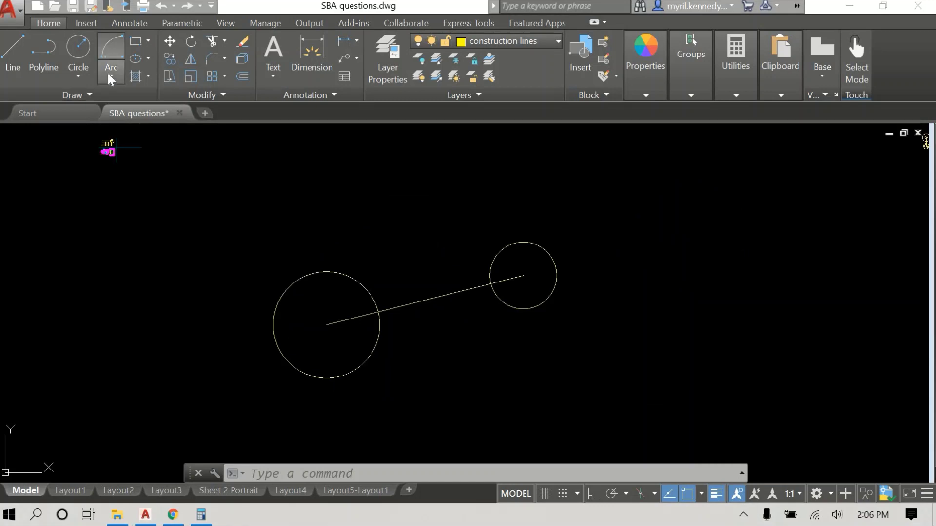
Draw a Center, Start, End arc of radius 2100 about the large circle's center, sweeping across the line joining the centers.
click(174, 253)
click(174, 238)
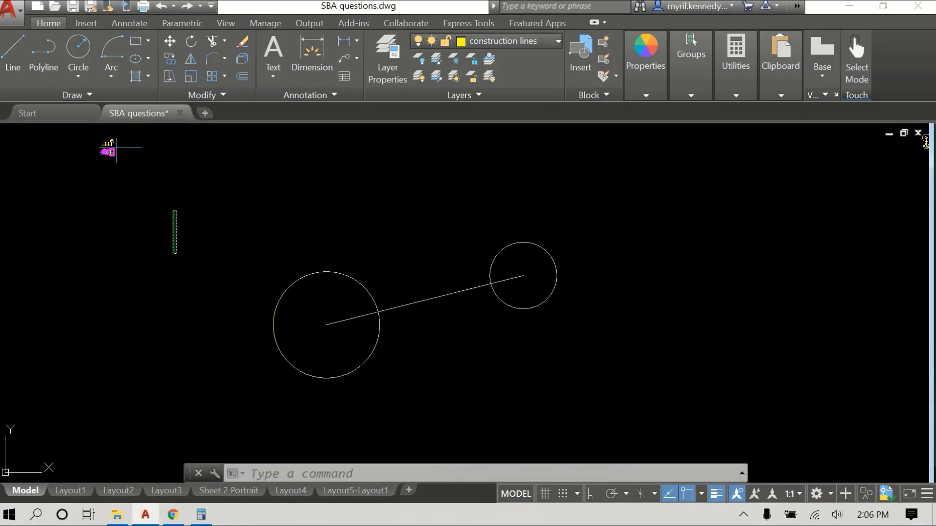
click(113, 76)
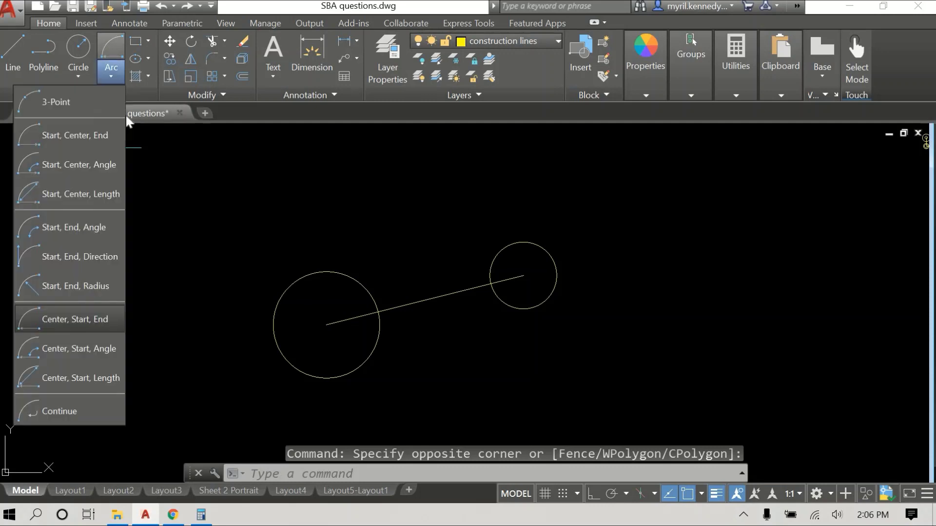
click(66, 312)
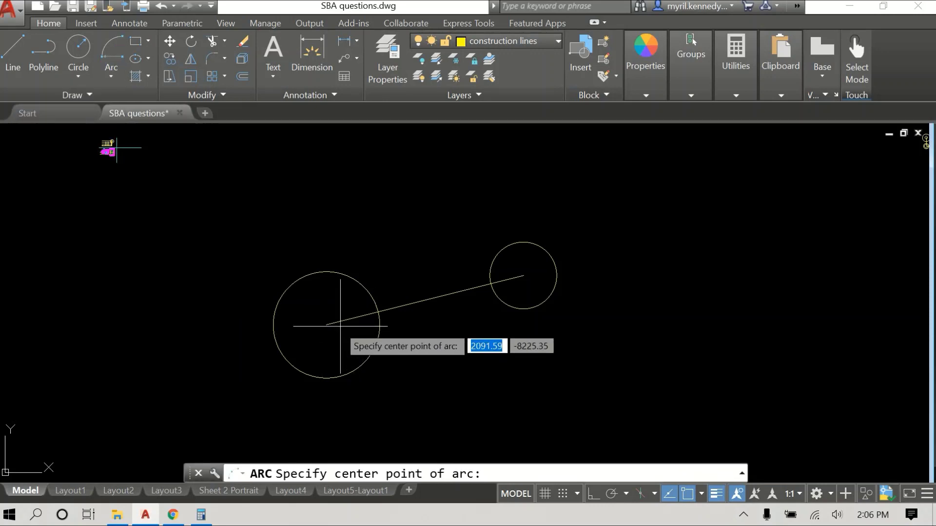
click(326, 325)
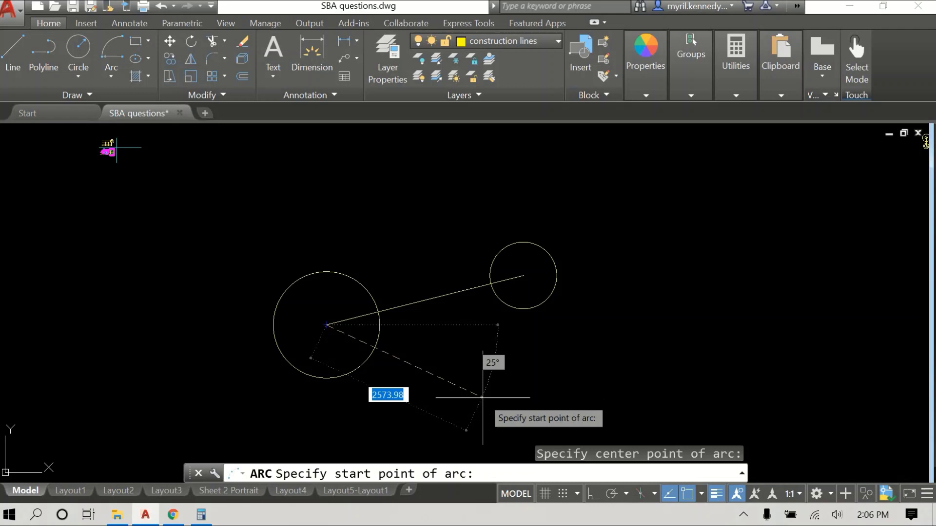
text(2100)
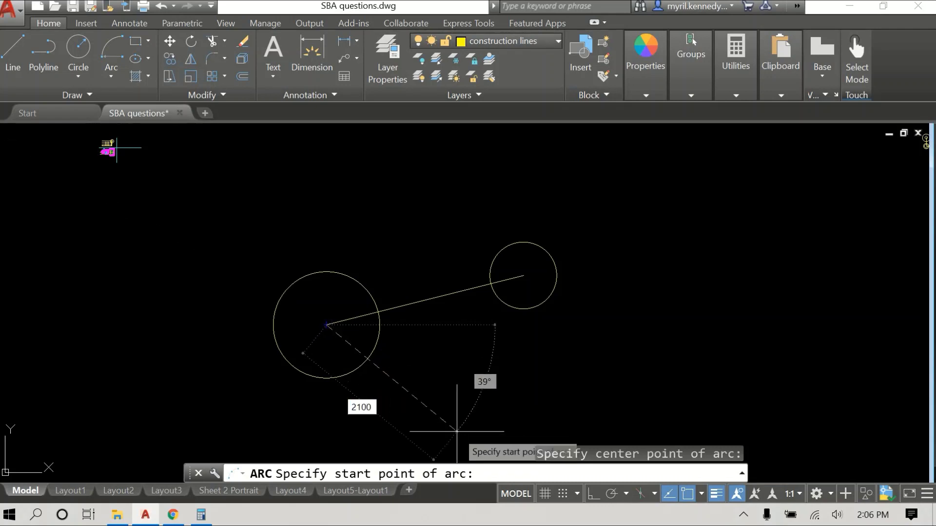
key(Return)
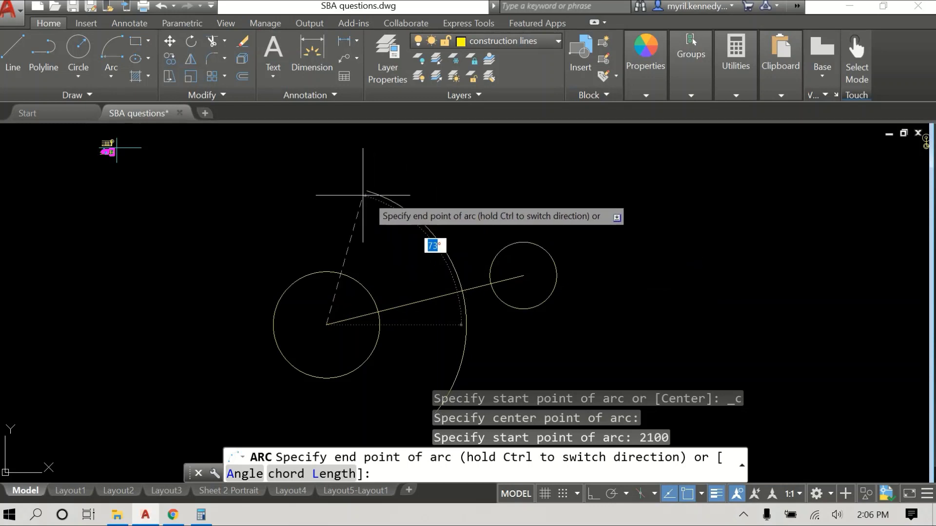
click(363, 191)
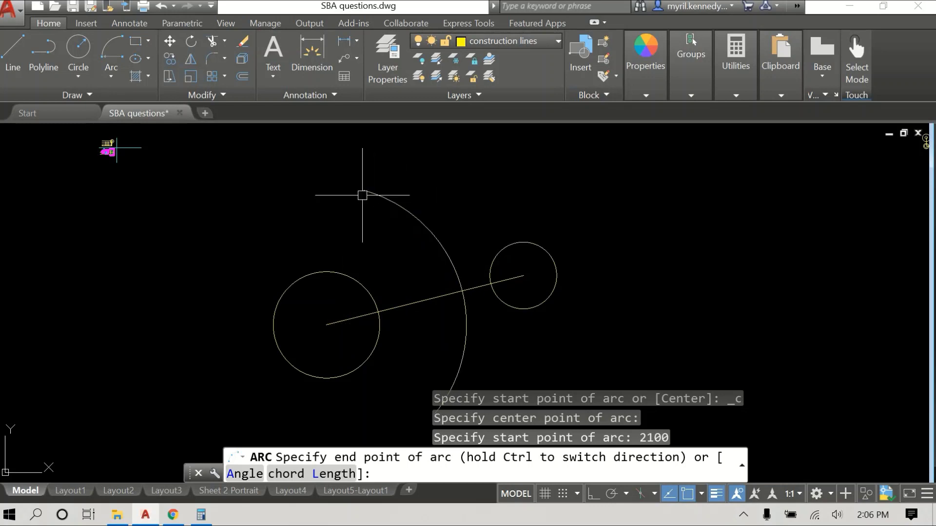
Draw a Center, Start, End arc of radius 2100 about the small circle's center, crossing the first arc above and below the center line.
click(111, 75)
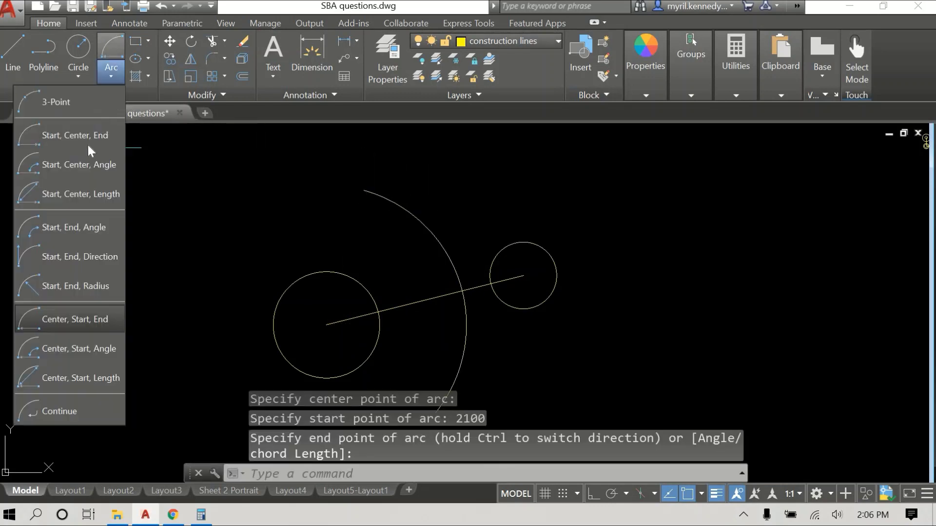
click(77, 318)
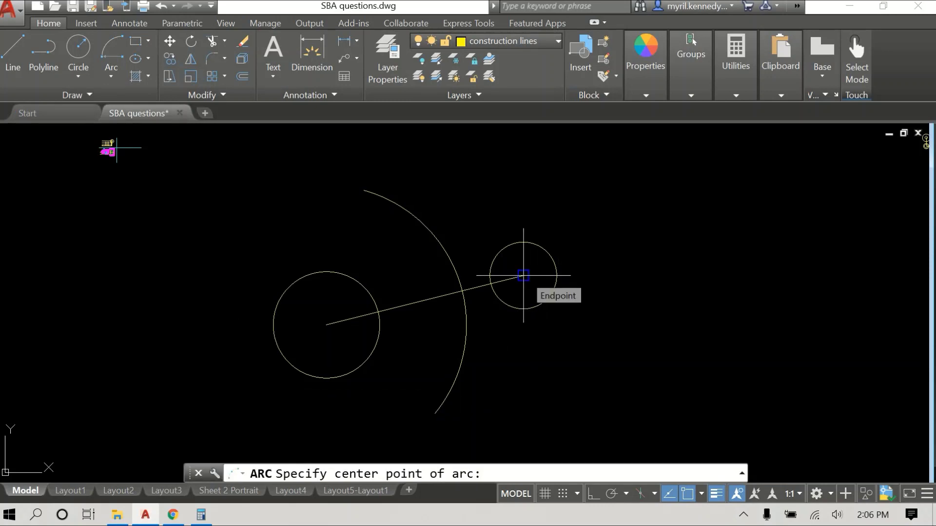
click(523, 275)
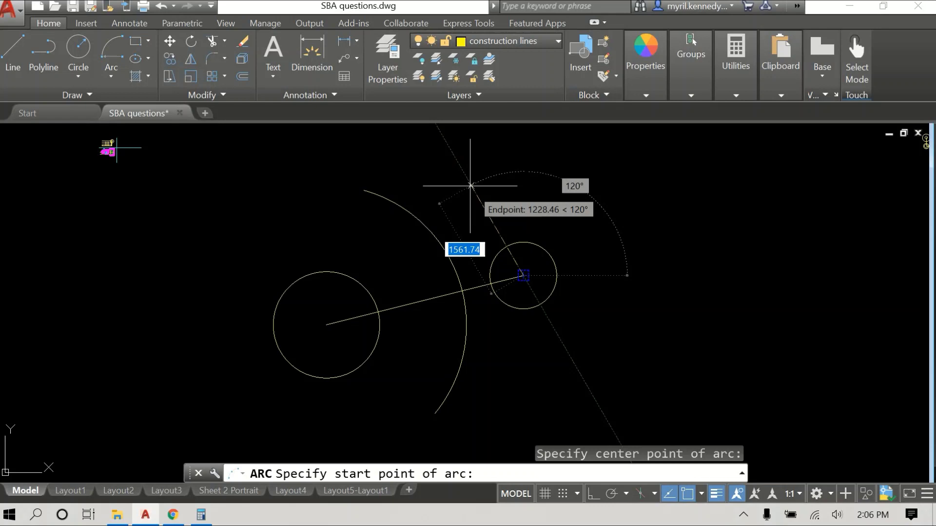
text(2100)
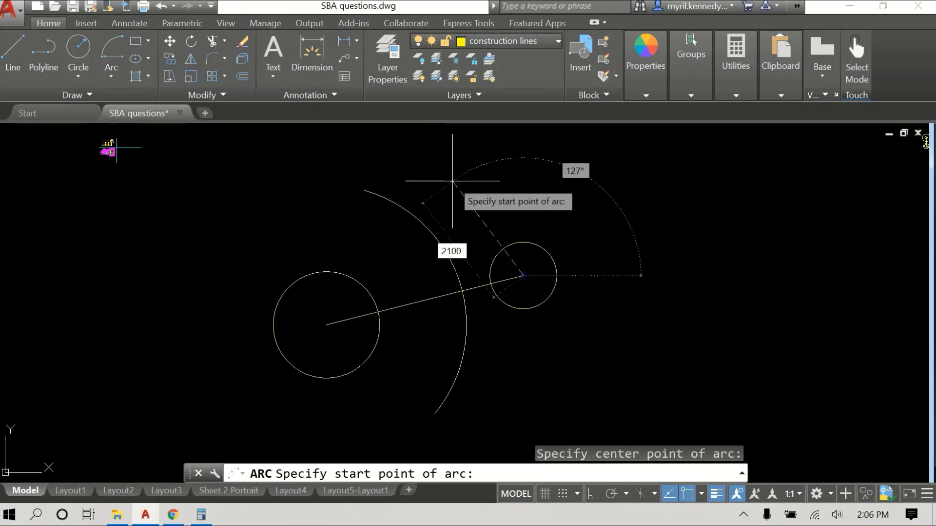
key(Return)
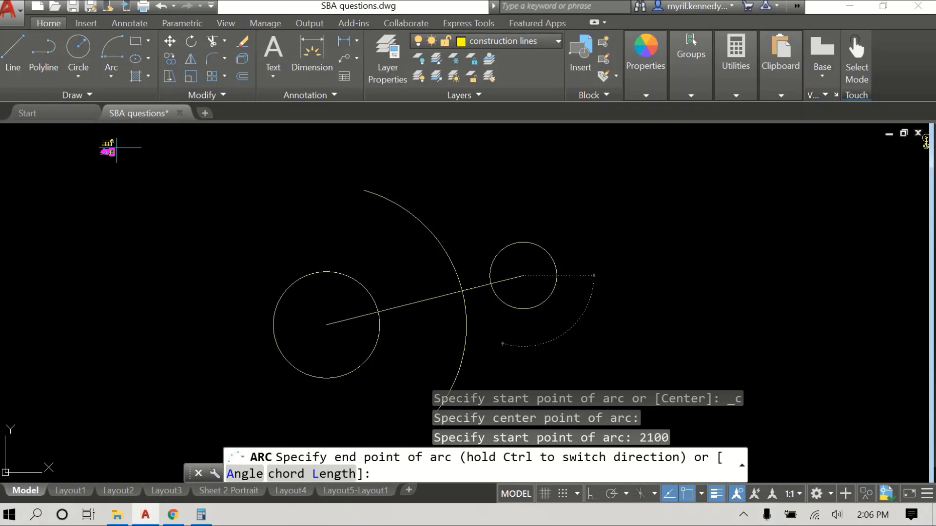
click(502, 341)
middle_drag(584, 213, 577, 195)
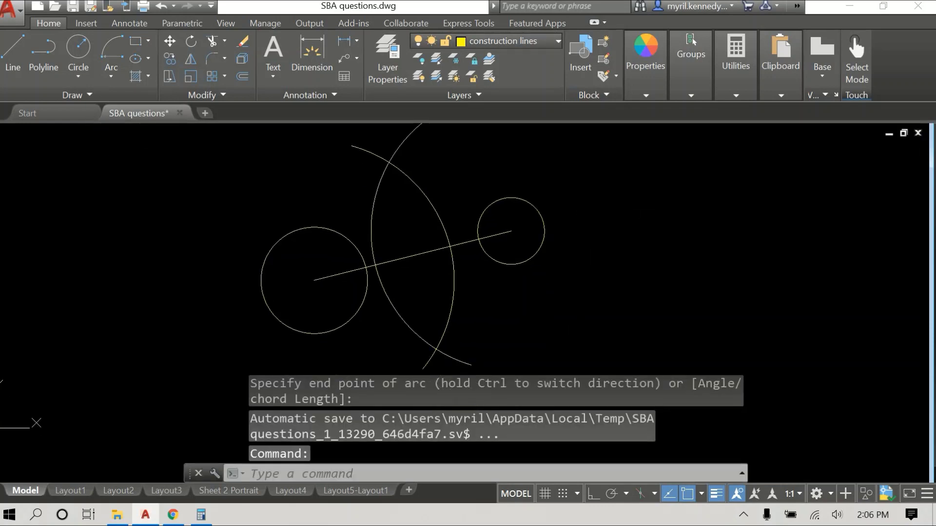
Draw a line between the lower and upper intersections of the two arcs, bisecting the line that joins the circle centers.
scroll(580, 215, down, 2)
middle_drag(386, 225, 371, 262)
scroll(376, 261, up, 2)
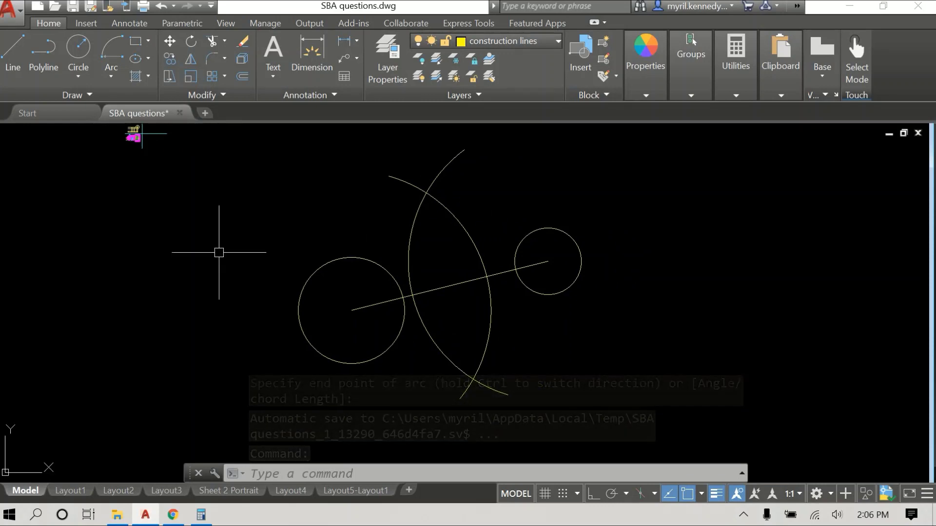
key(Return)
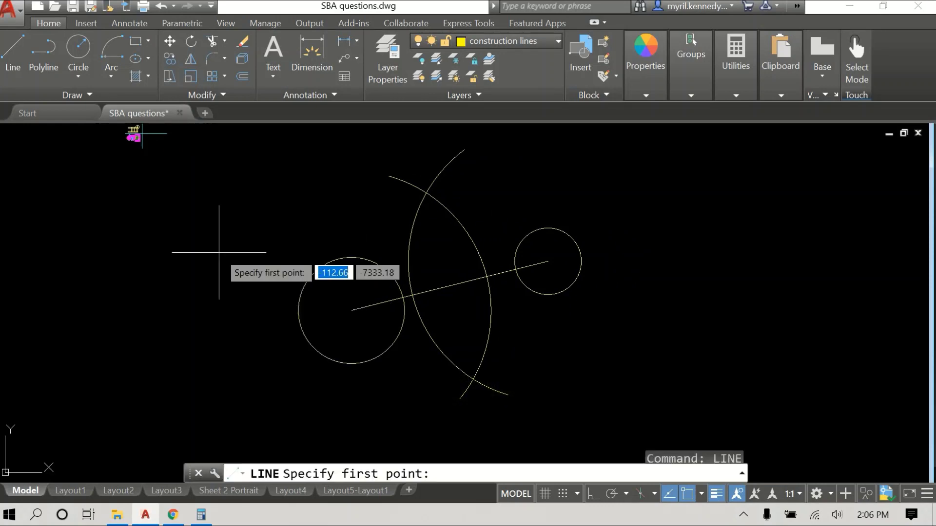
click(473, 377)
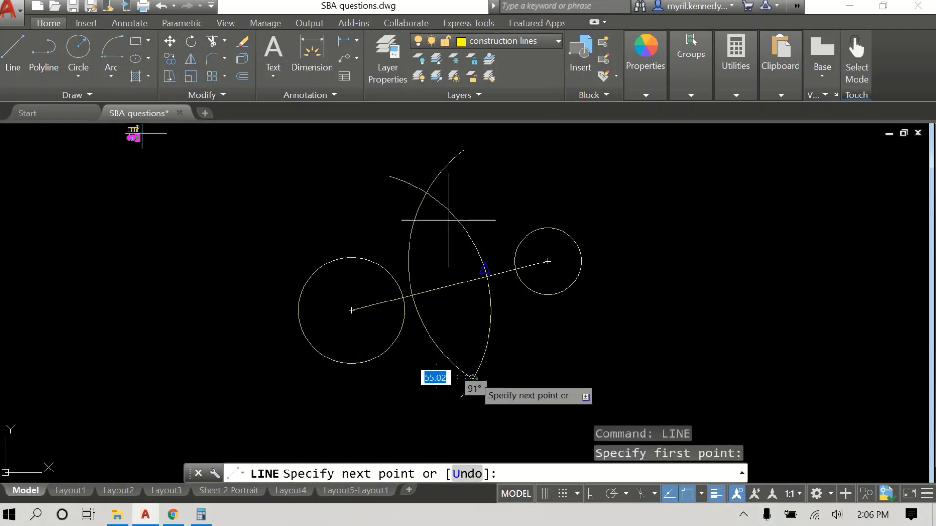
click(427, 193)
right_click(554, 182)
click(585, 190)
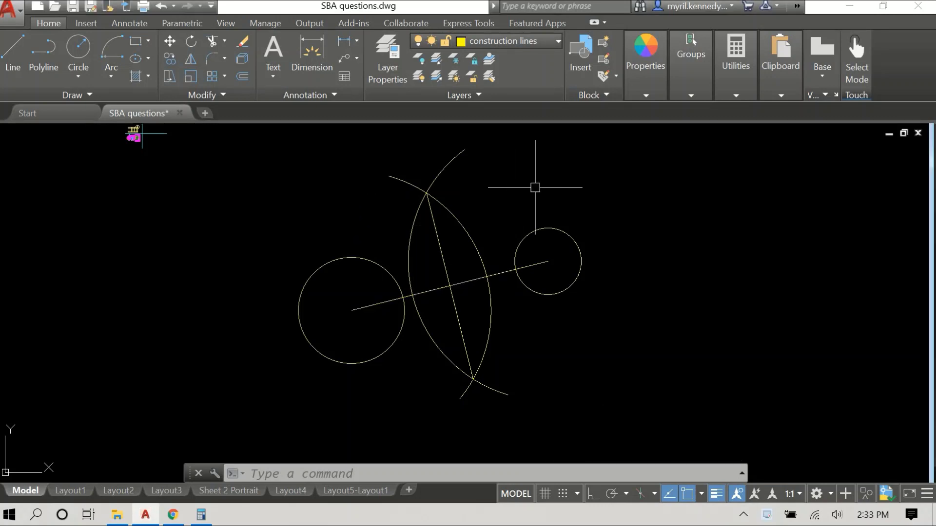
Draw a circle centered where the bisector crosses the center line, with its radius reaching the small circle's center.
text(circle)
key(Return)
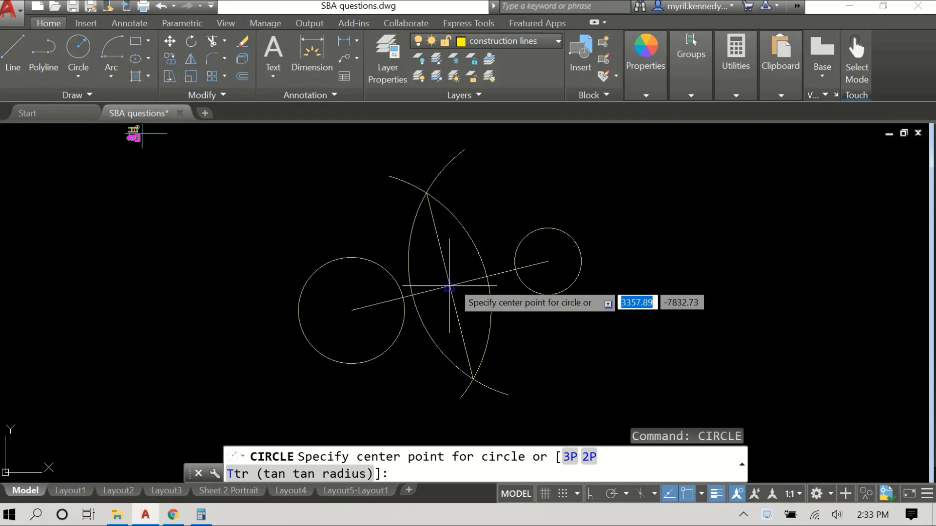
scroll(435, 286, up, 6)
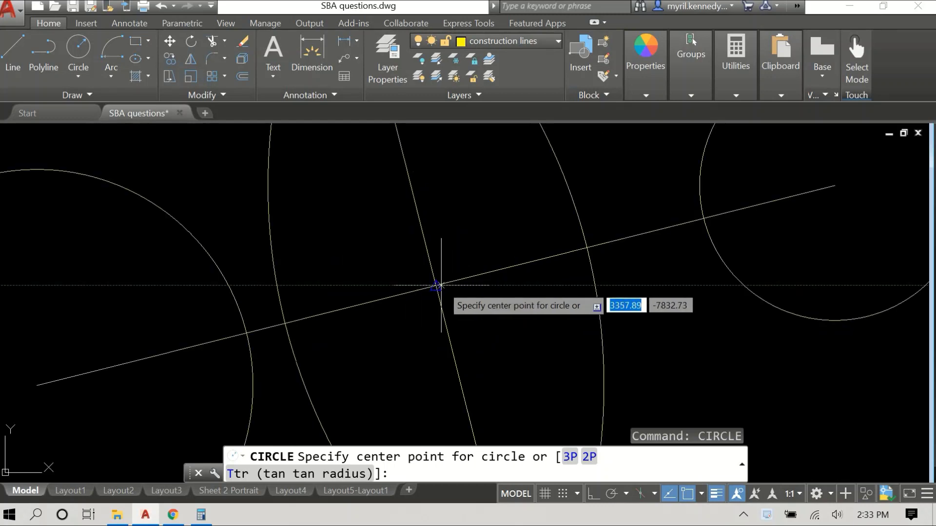
click(436, 286)
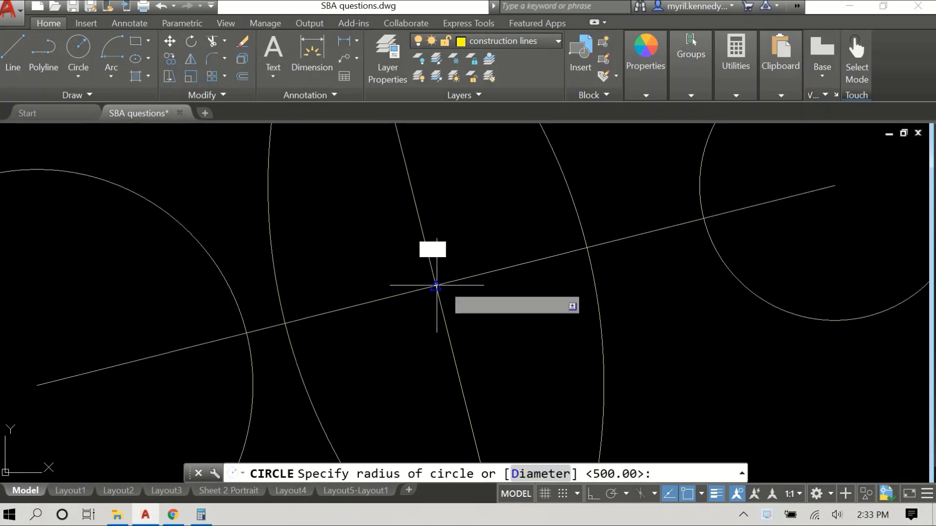
click(834, 185)
scroll(835, 184, down, 6)
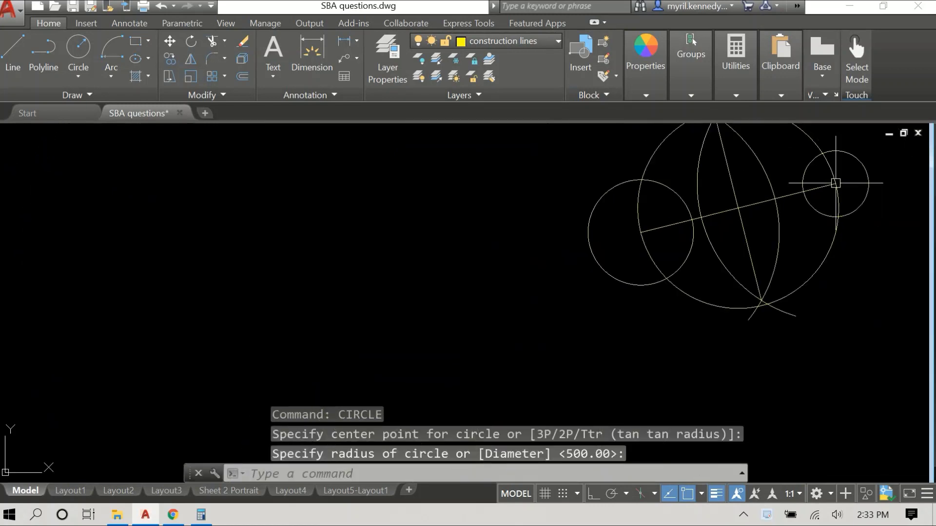
mouse_move(836, 212)
middle_down()
mouse_move(561, 264)
mouse_move(561, 299)
middle_up()
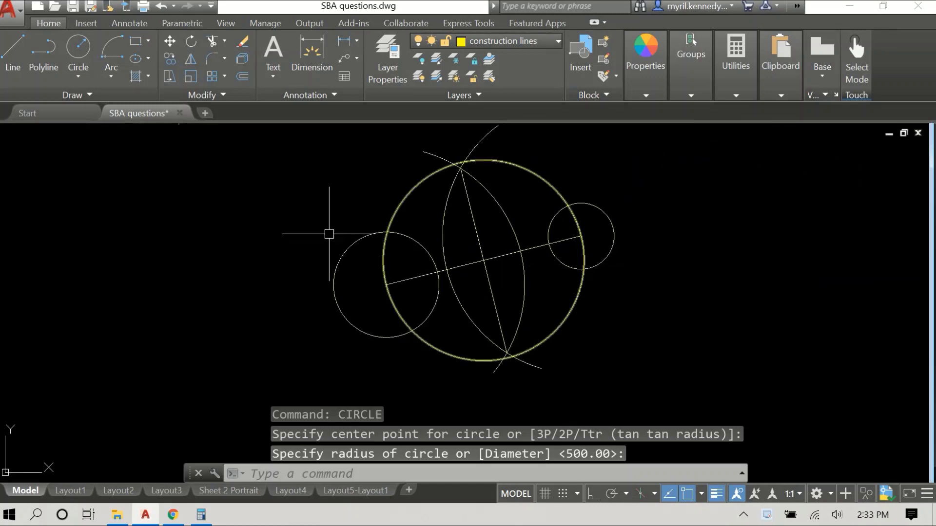
middle_drag(349, 175, 343, 196)
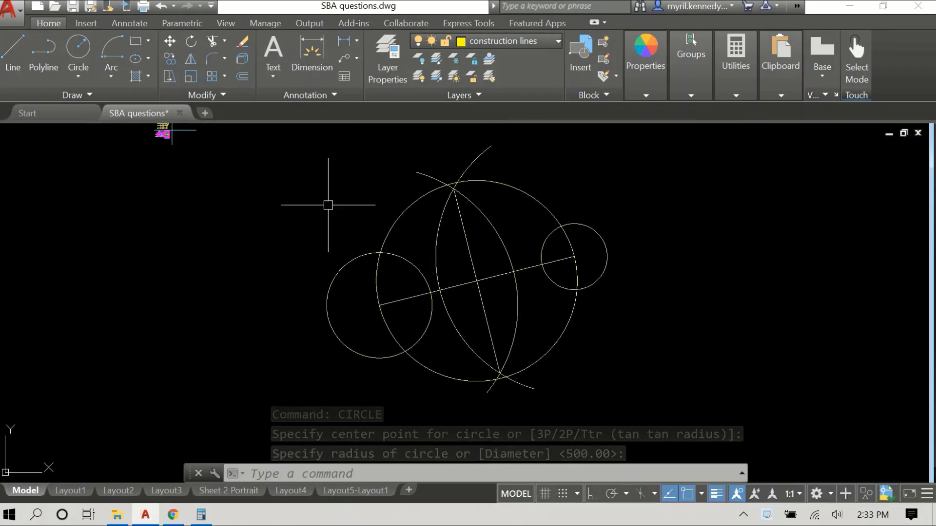
Move the two original circles, radius 800 and 500, to the outline layer.
click(354, 263)
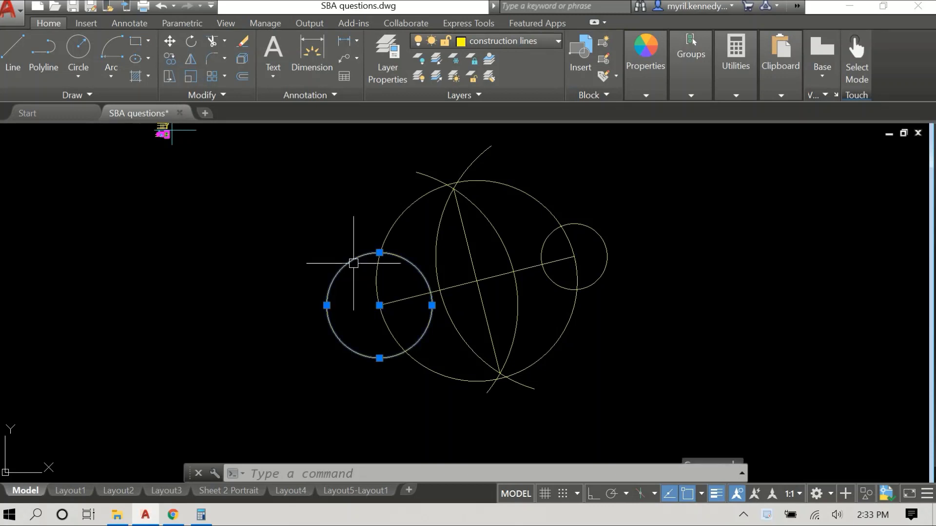
click(593, 233)
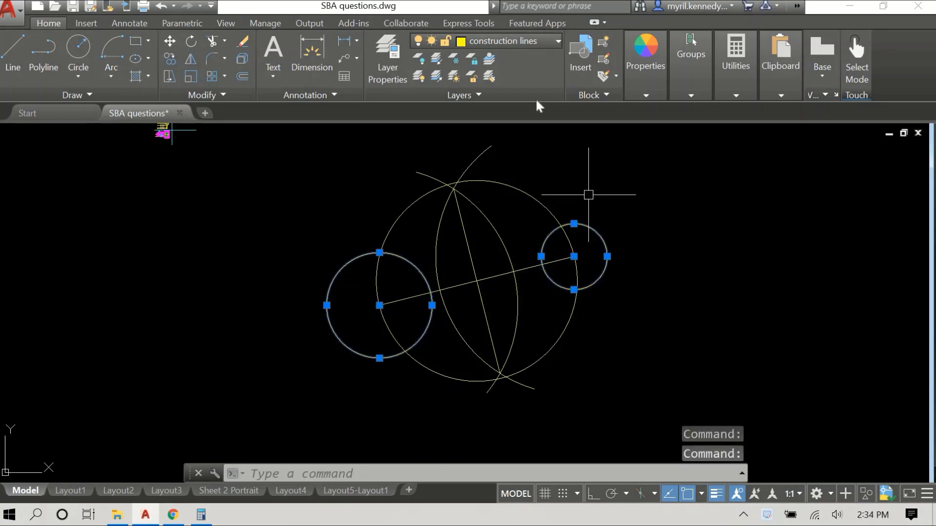
click(536, 41)
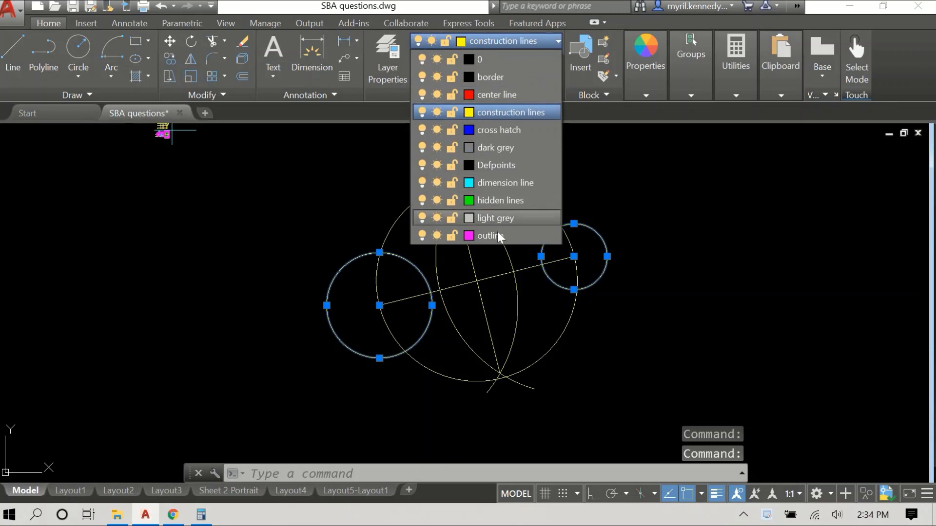
click(498, 233)
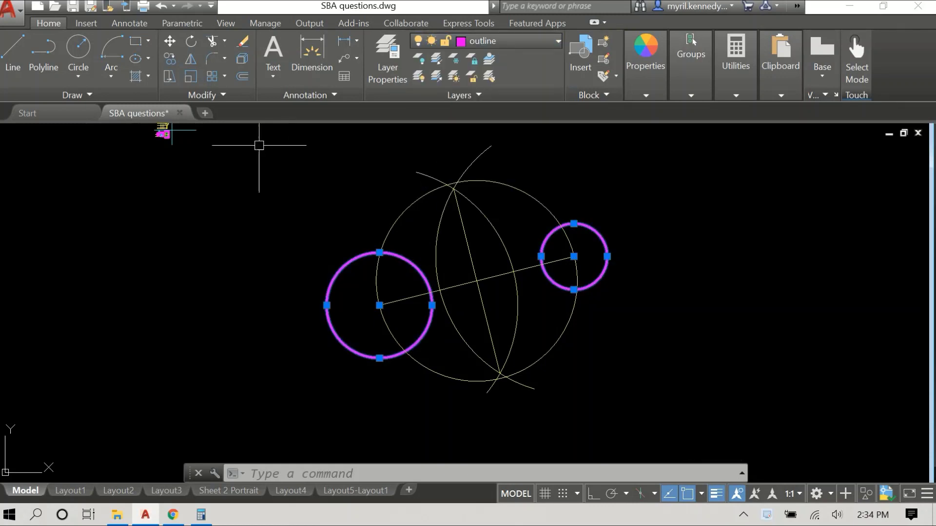
click(109, 77)
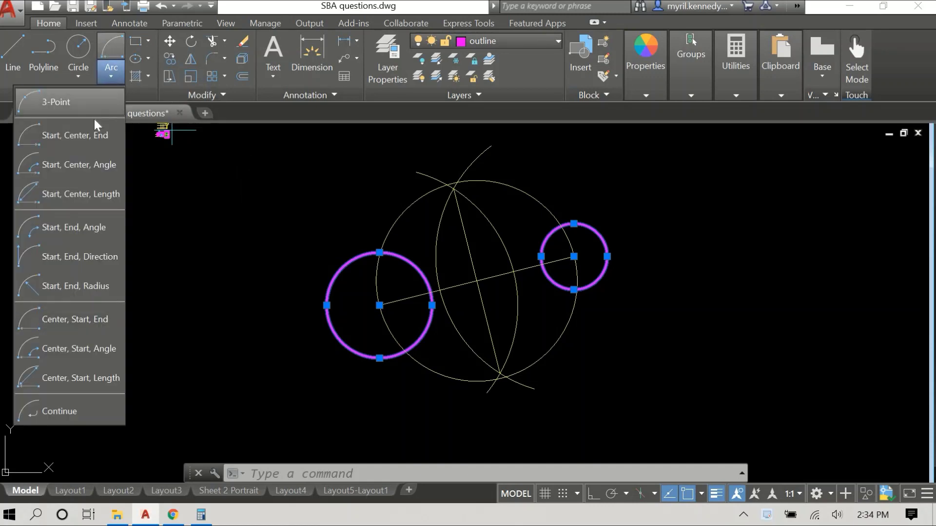
click(75, 321)
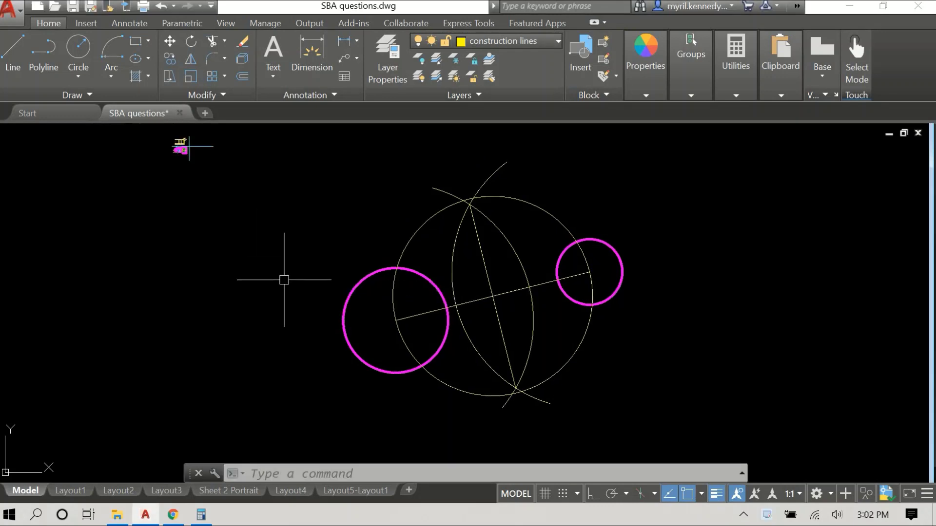
Draw a circle with a radius of 300 at the center of the large outline circle on the lower end of the center line.
scroll(441, 317, up, 2)
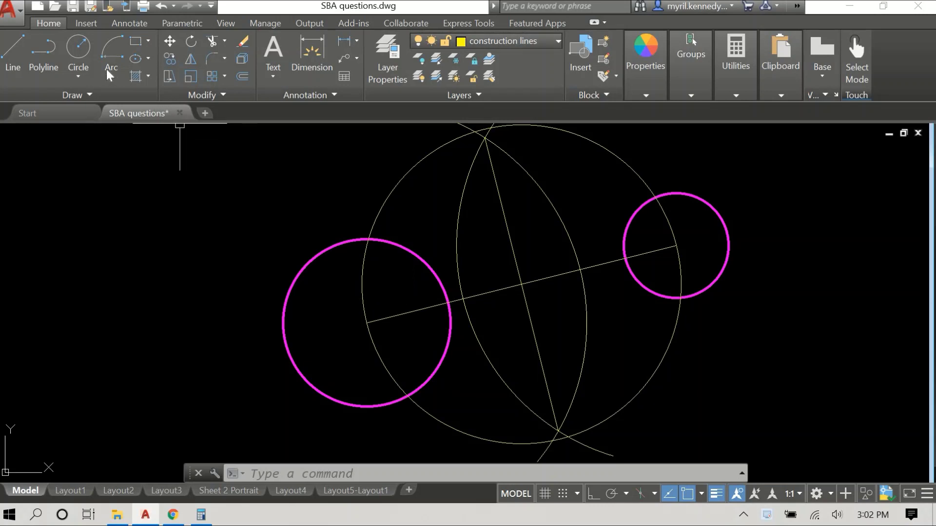
click(80, 50)
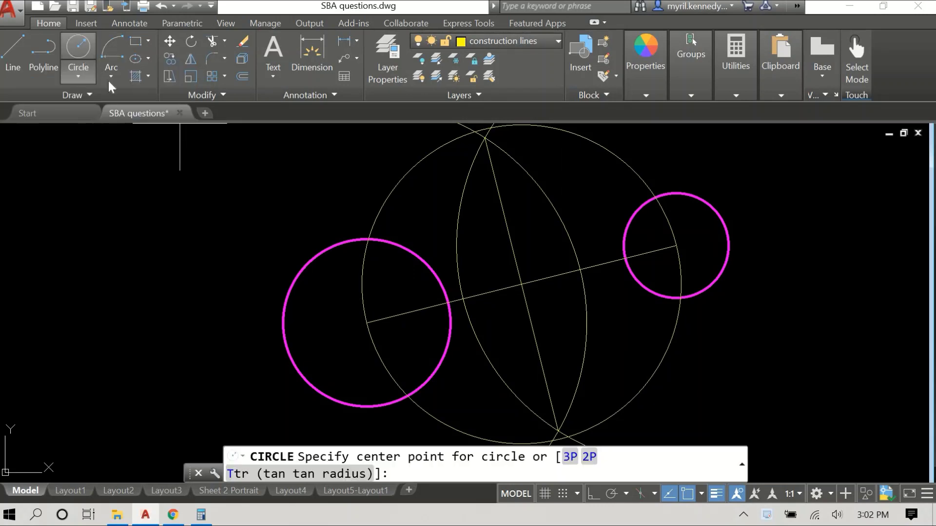
click(368, 323)
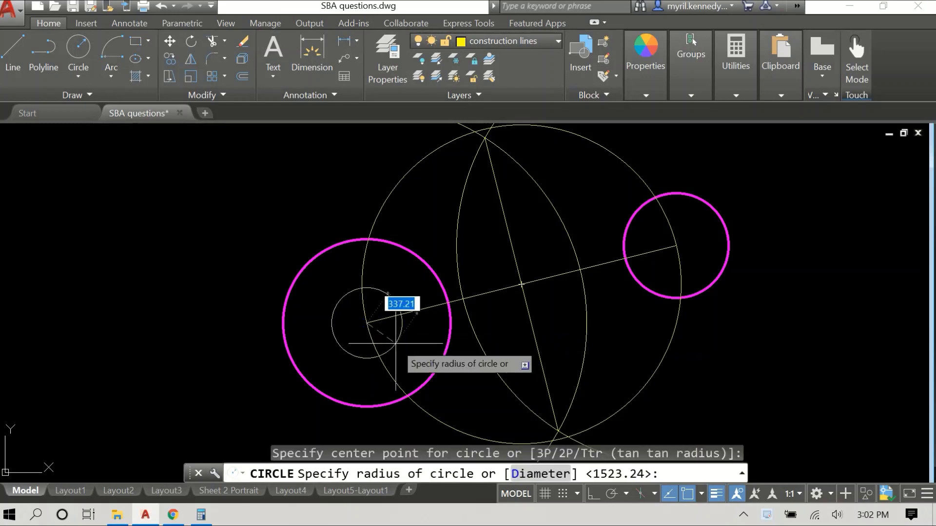
text(300)
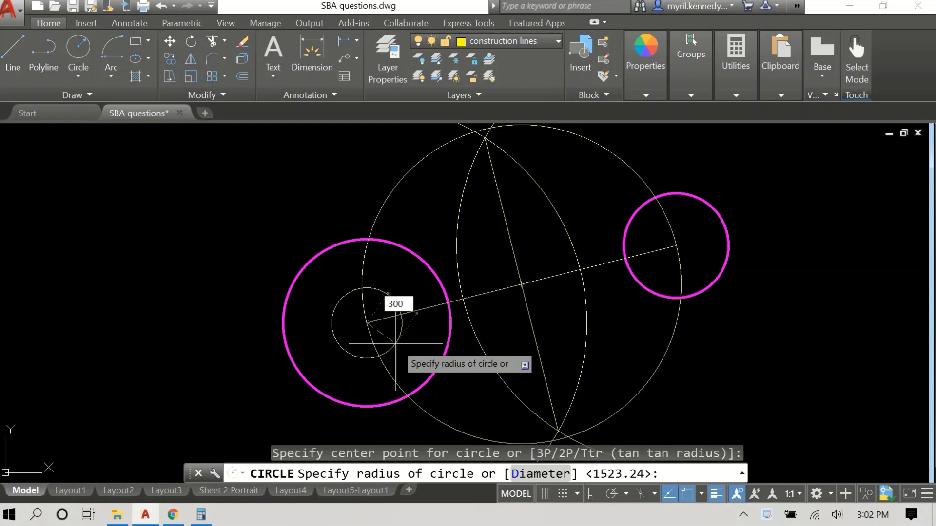
key(Return)
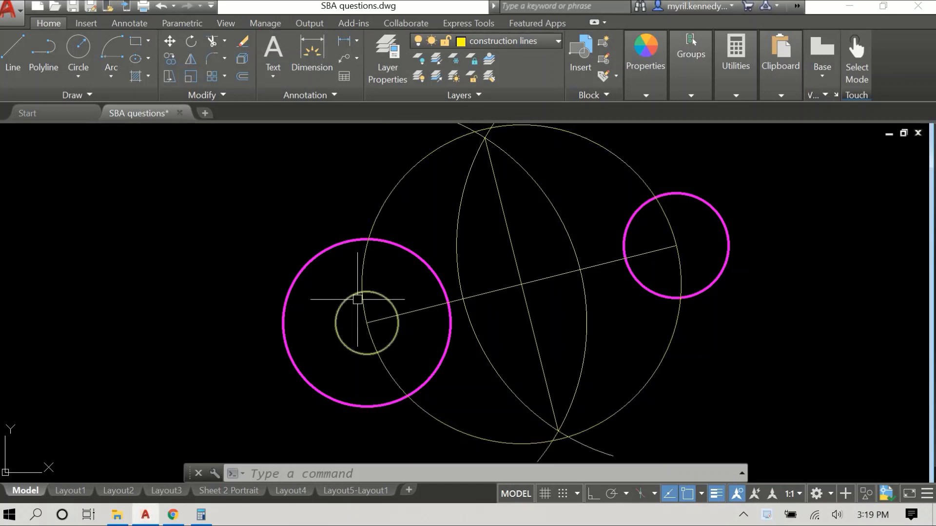
Move the radius 300 circle to the outline layer.
click(343, 305)
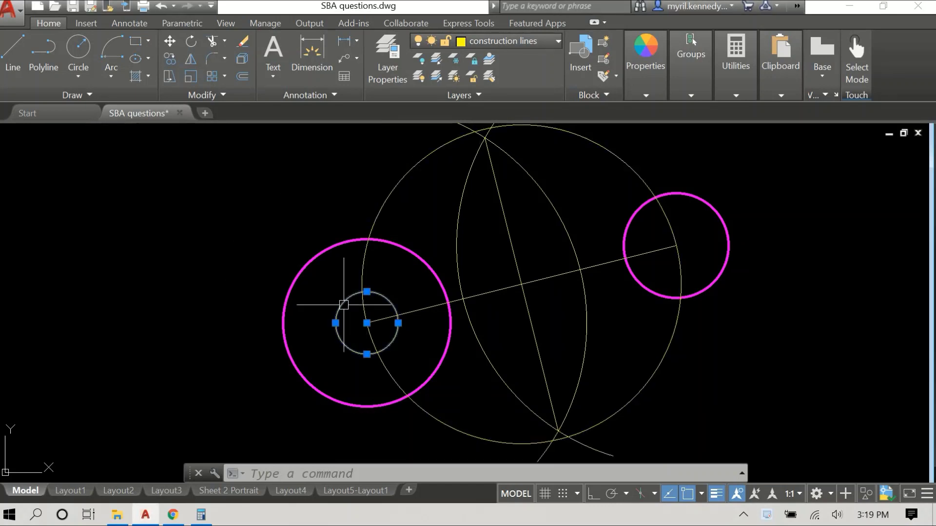
click(502, 41)
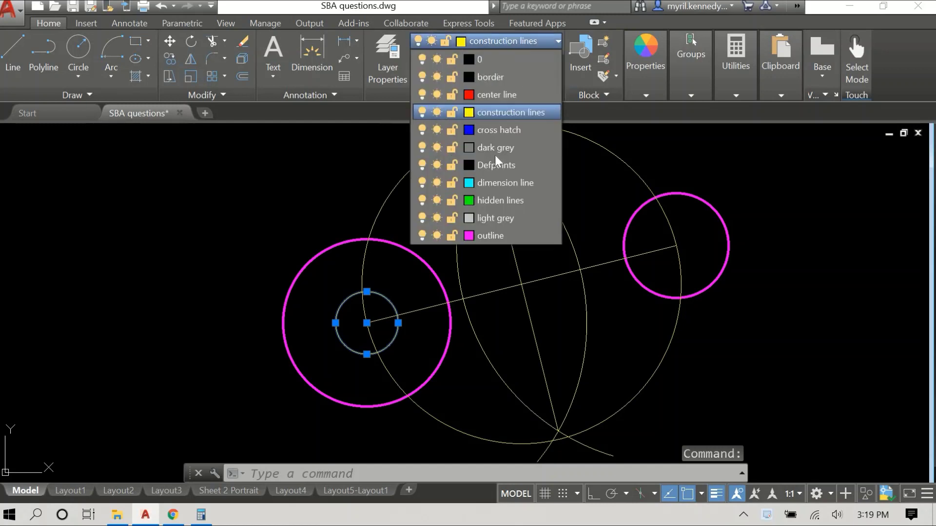
click(487, 236)
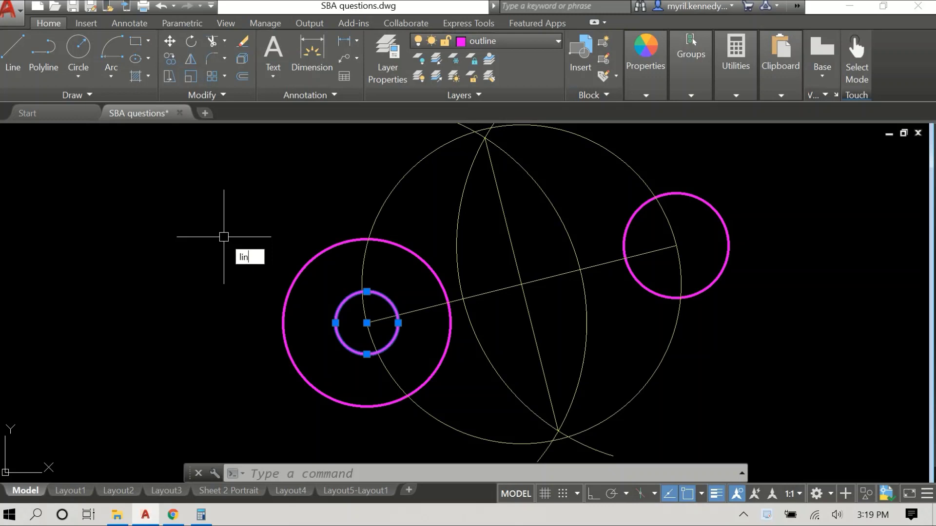
Draw a line from the center of the radius 300 circle to its upper intersection with the large construction circle.
key(Return)
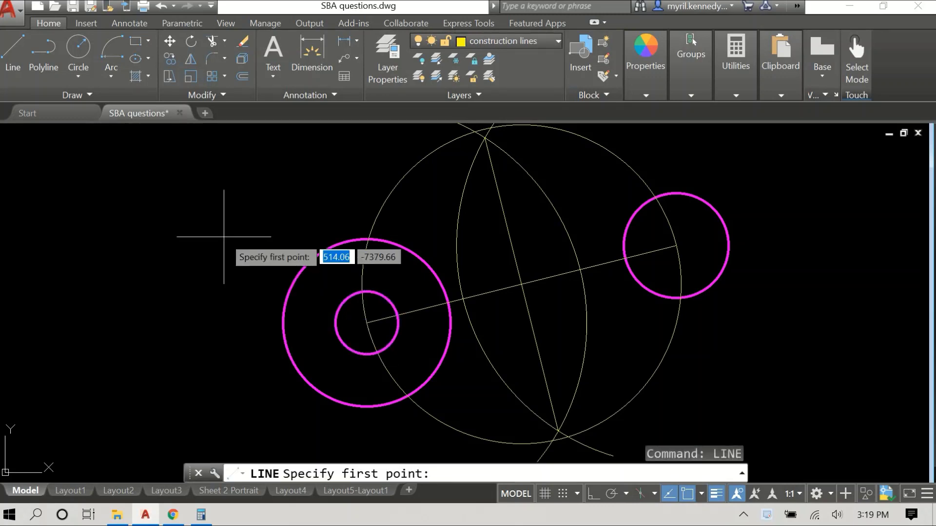
scroll(368, 323, up, 2)
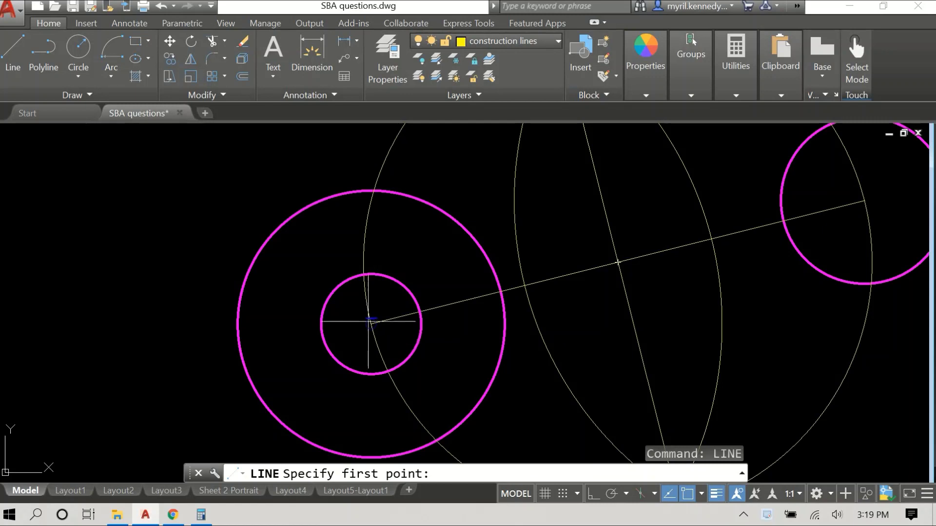
click(371, 322)
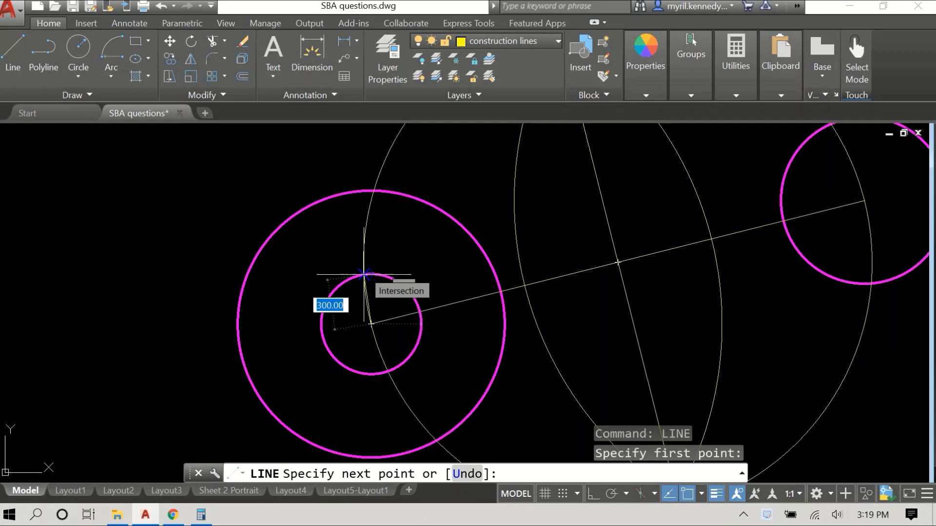
click(364, 274)
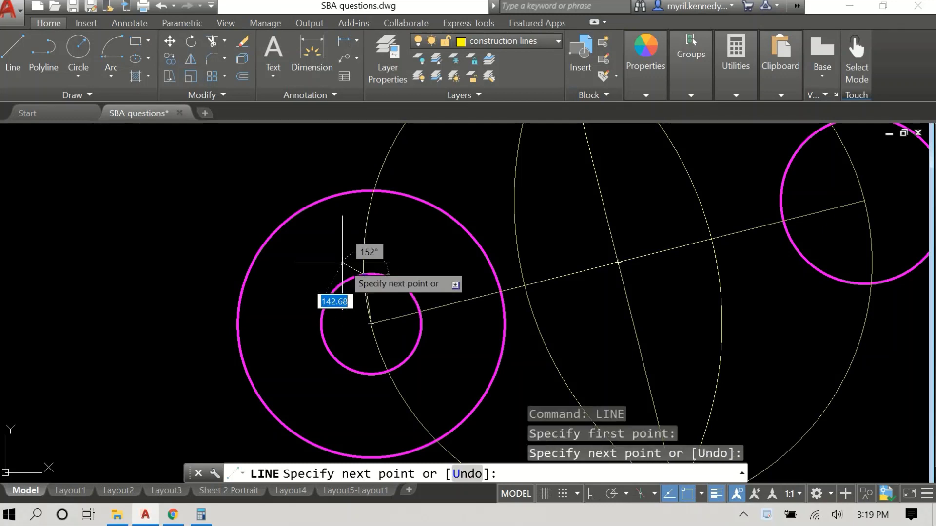
right_click(338, 254)
click(368, 264)
Lengthen the short radius line from its upper end so it reaches the circumference of the radius 800 circle.
scroll(371, 299, up, 5)
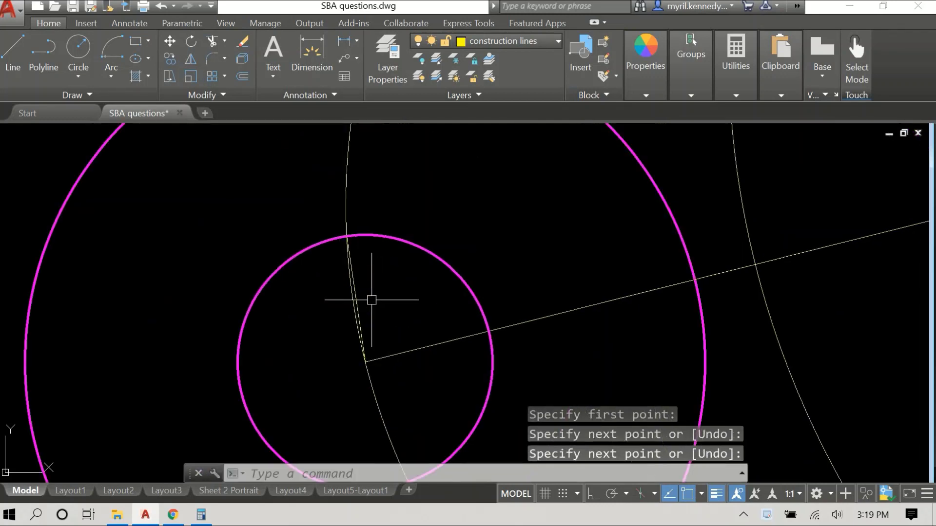
click(348, 308)
scroll(310, 262, down, 4)
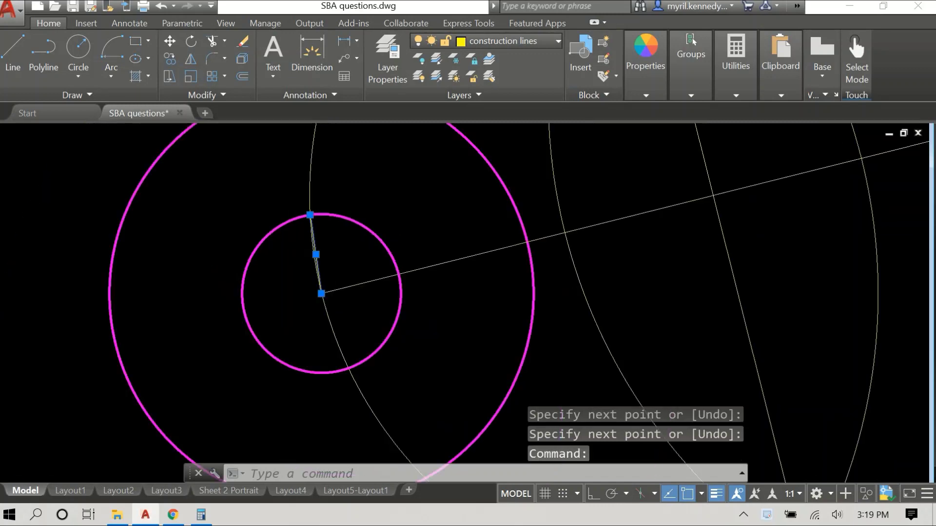
scroll(290, 194, down, 2)
middle_drag(291, 194, 249, 307)
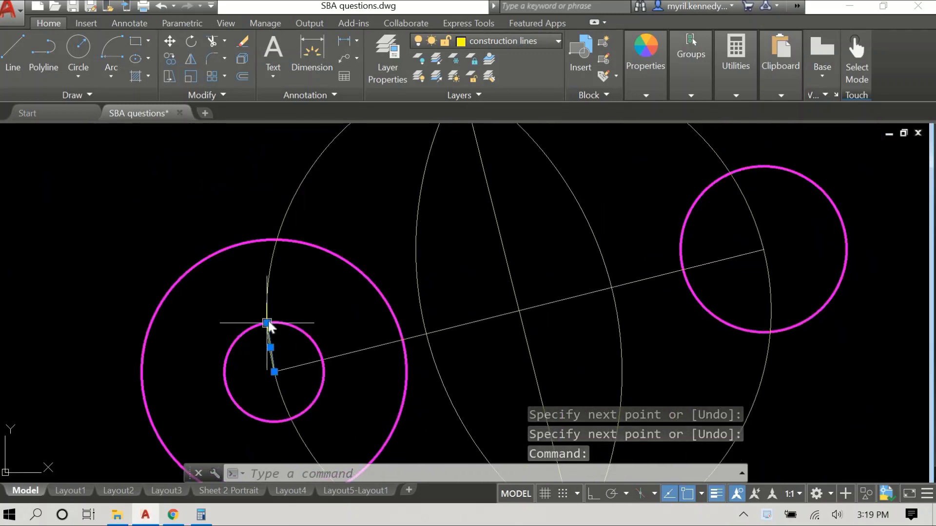
mouse_move(267, 323)
click(306, 356)
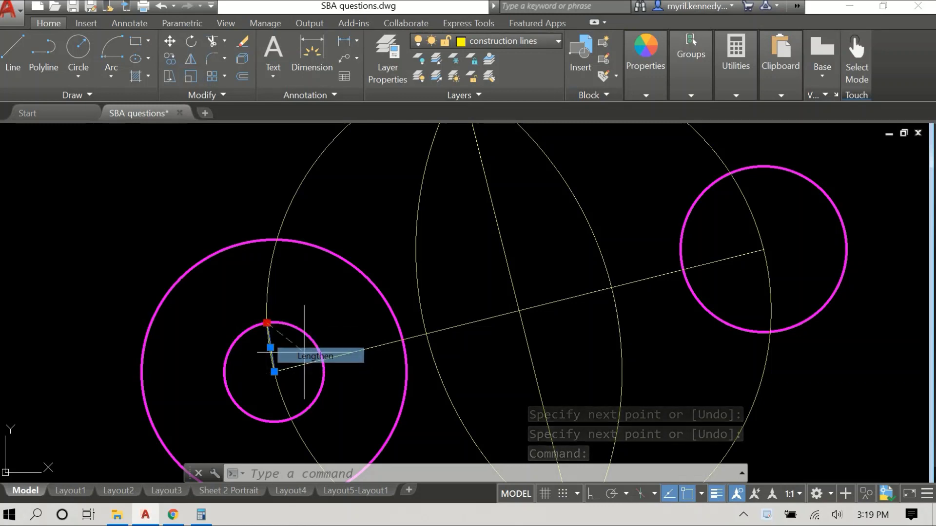
click(255, 241)
right_click(240, 205)
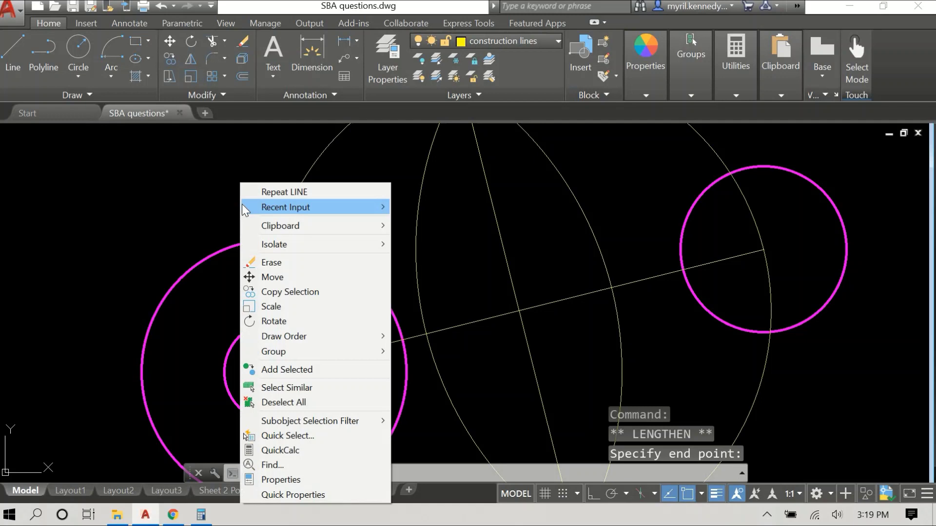
click(193, 205)
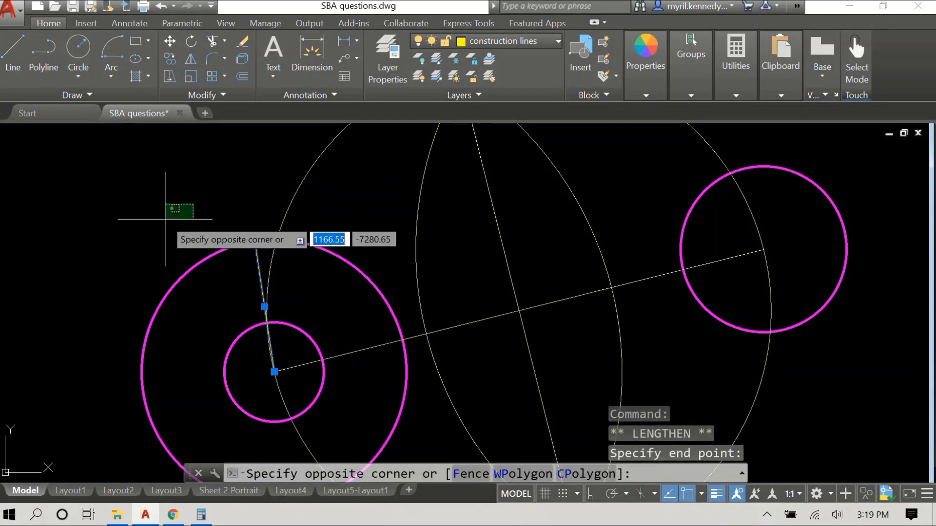
click(196, 221)
scroll(425, 241, down, 4)
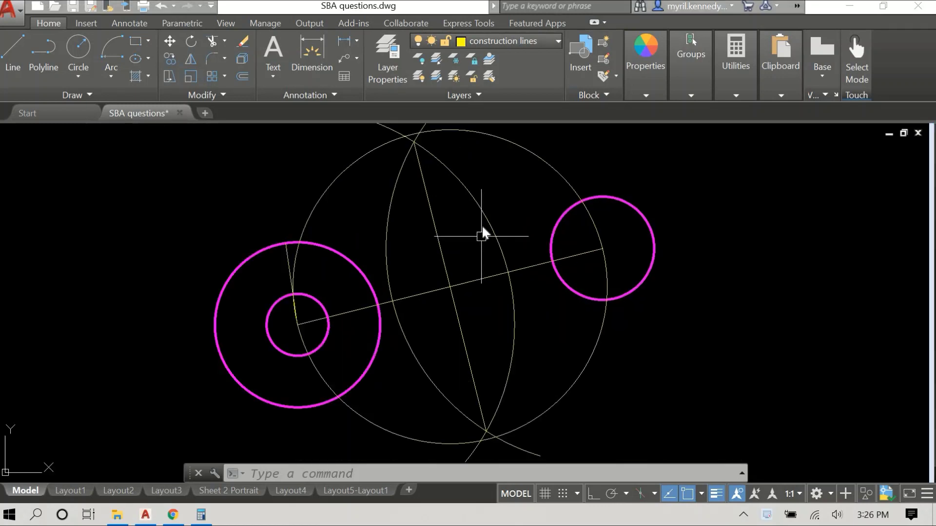
Copy the upper radius line of the radius 800 circle from its center to the center of the radius 500 circle.
scroll(509, 194, up, 2)
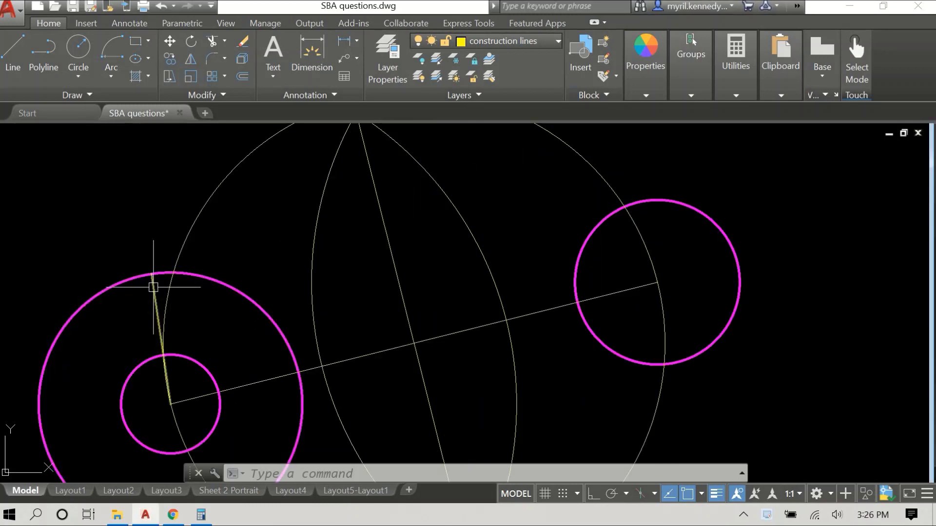
right_click(142, 187)
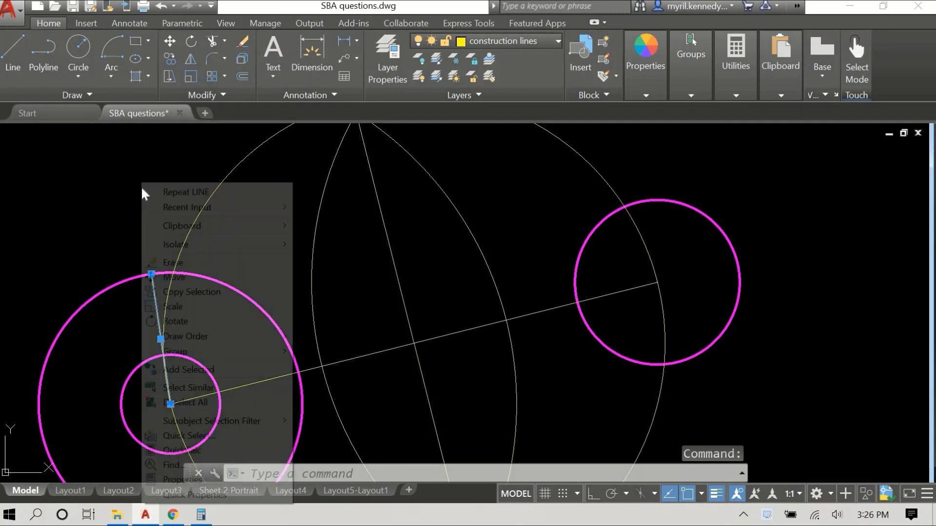
click(189, 293)
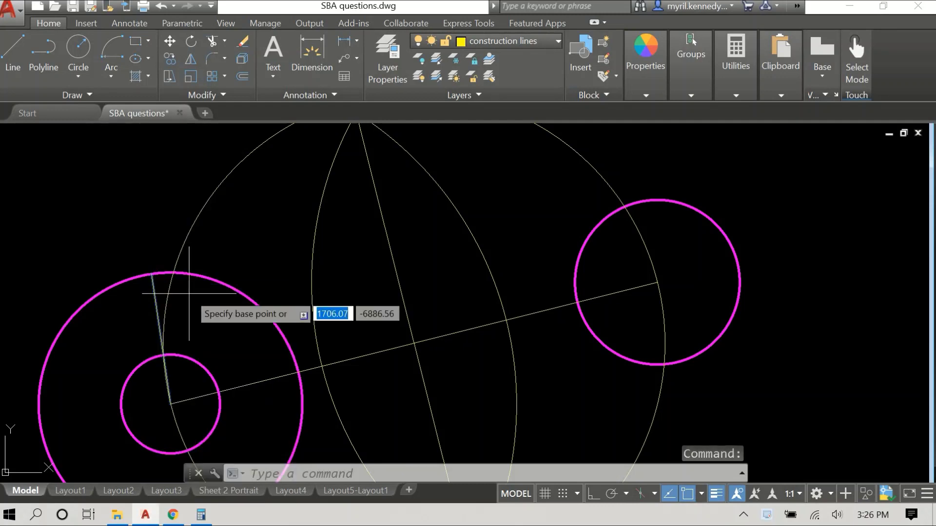
click(171, 404)
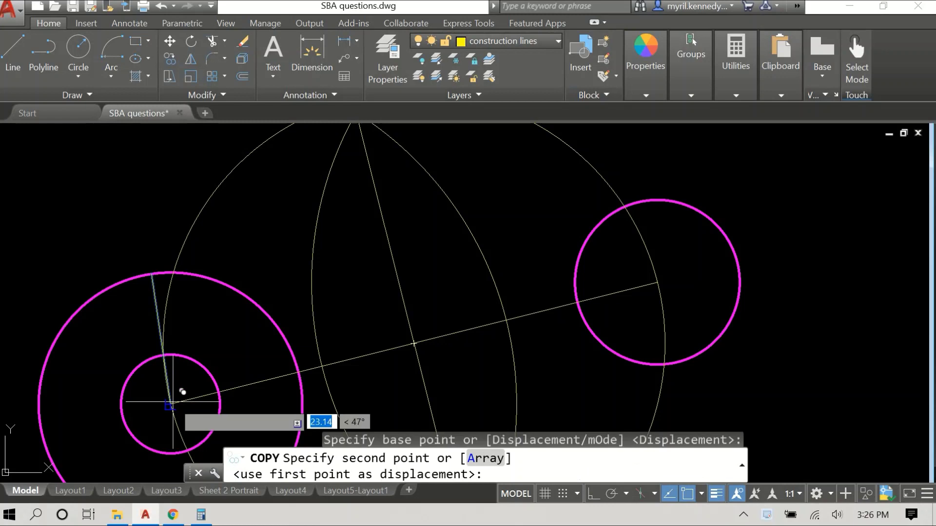
click(657, 282)
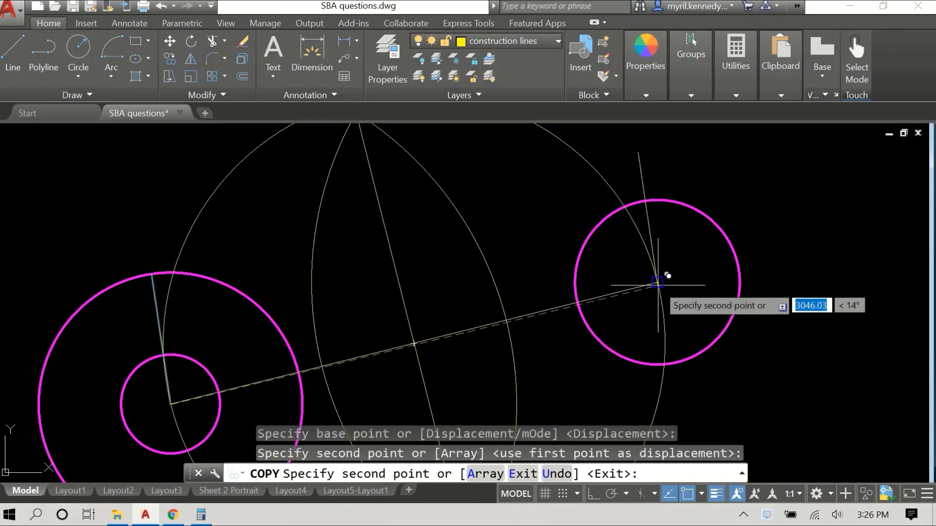
right_click(764, 175)
click(770, 179)
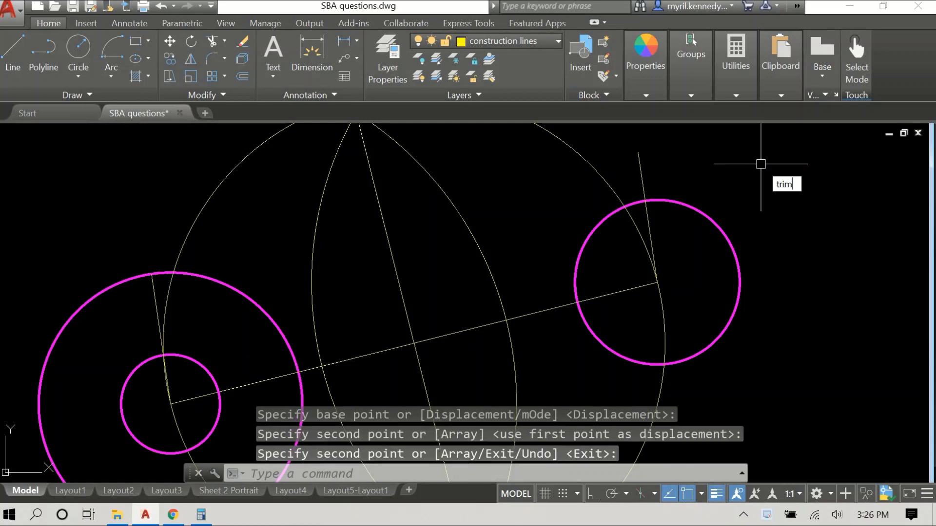
Trim the part of the copied upper line that sticks out beyond the radius 500 circle.
key(Return)
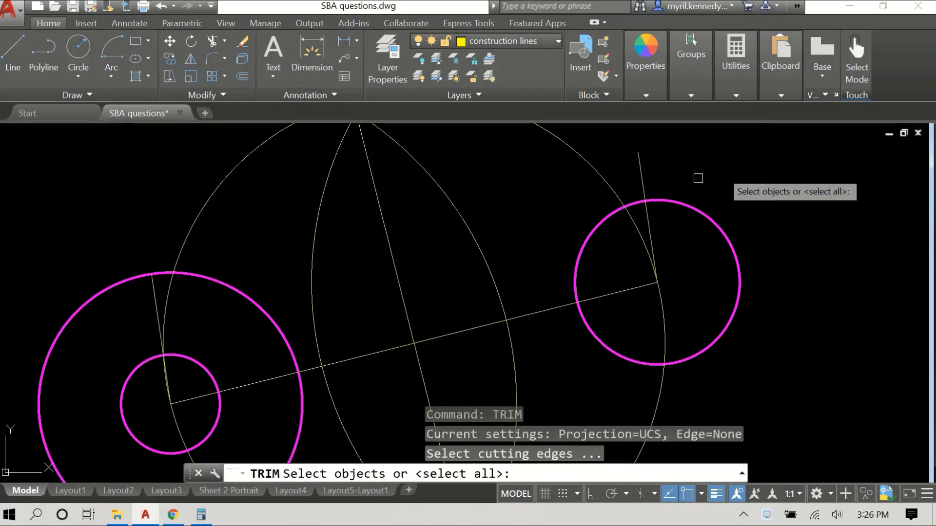
click(664, 201)
key(Return)
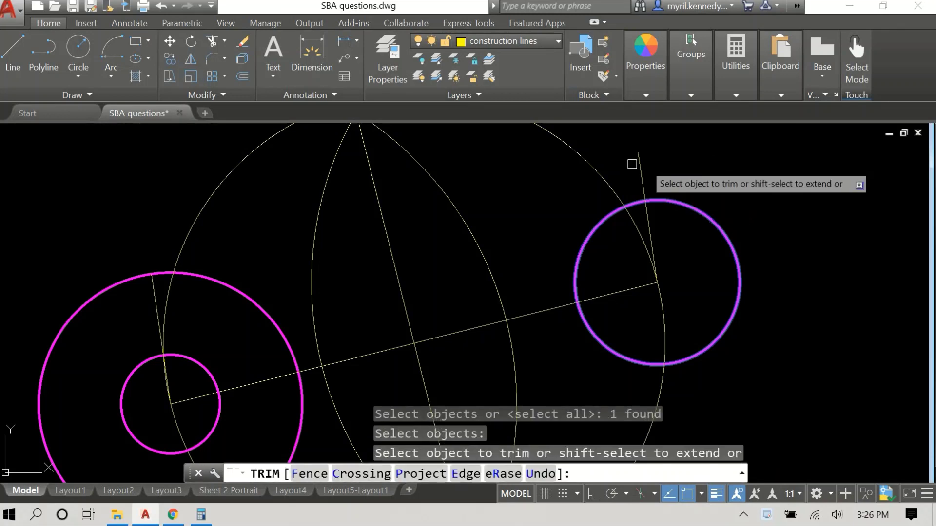
right_click(683, 155)
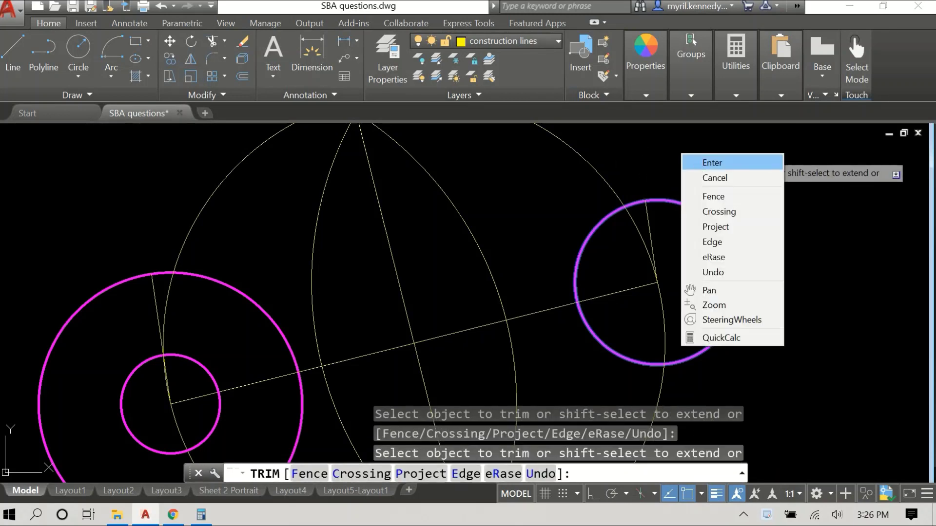
click(696, 162)
Draw a line from the center of the radius 300 circle to its lower intersection with the large construction circle.
scroll(727, 170, down, 2)
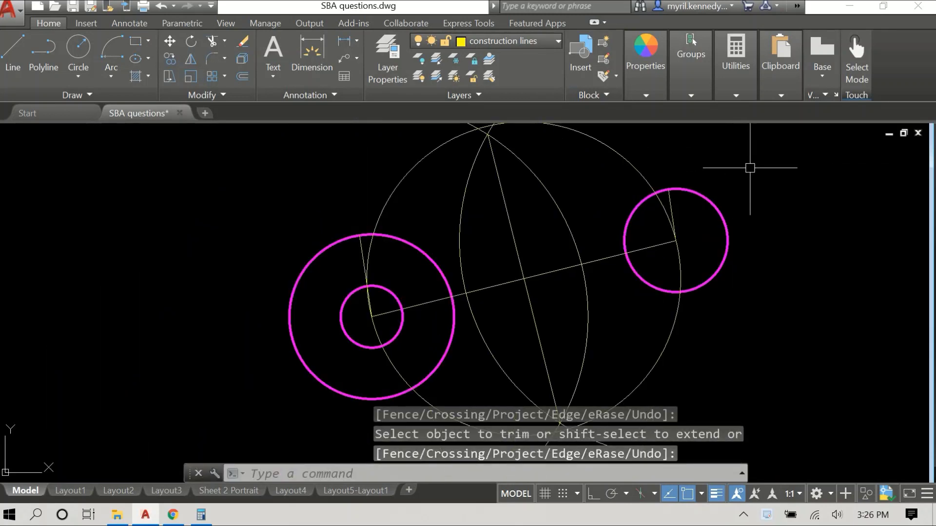
scroll(749, 166, down, 2)
mouse_move(796, 167)
middle_down()
mouse_move(701, 189)
mouse_move(709, 197)
middle_up()
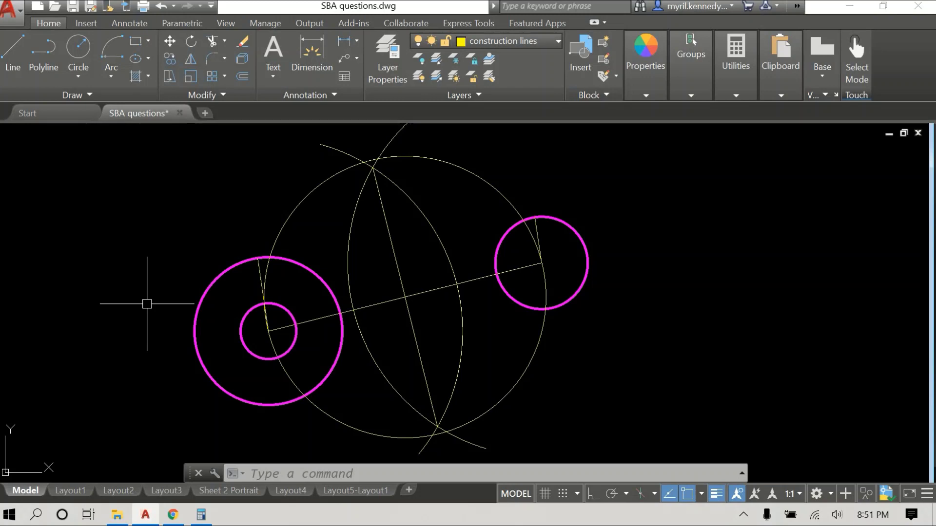
key(Return)
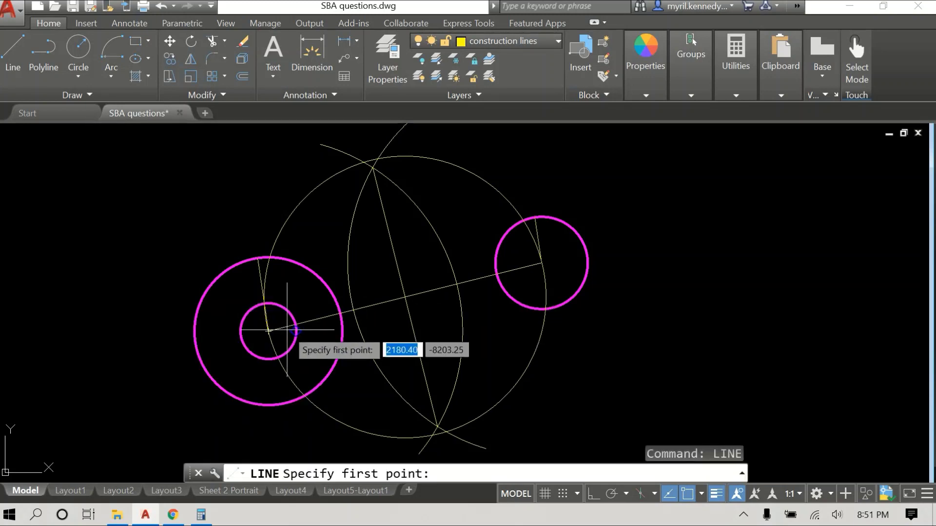
scroll(268, 328, up, 4)
scroll(269, 330, up, 2)
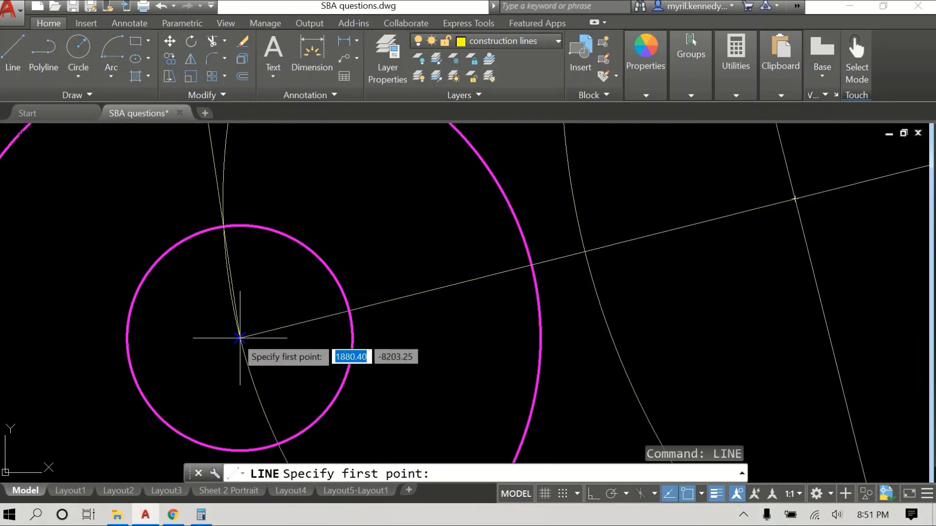
click(239, 337)
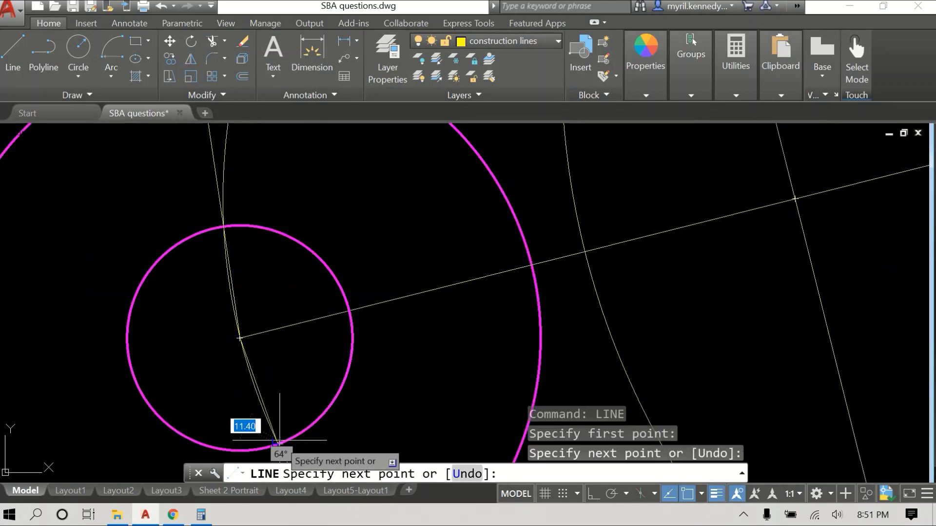
right_click(399, 399)
click(443, 261)
Lengthen the lower radius line from its outer end so it reaches the circumference of the radius 800 circle.
scroll(439, 330, down, 2)
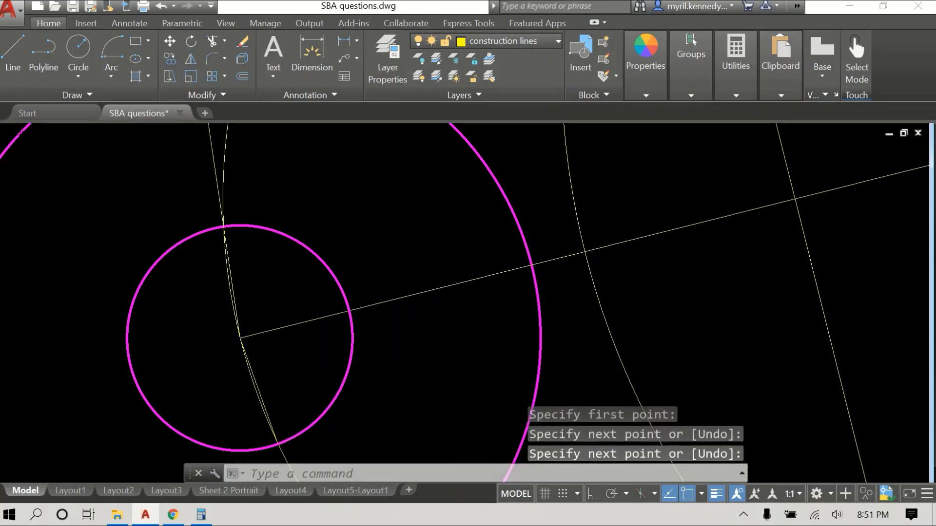
middle_drag(438, 330, 386, 288)
scroll(260, 324, up, 4)
scroll(249, 327, up, 2)
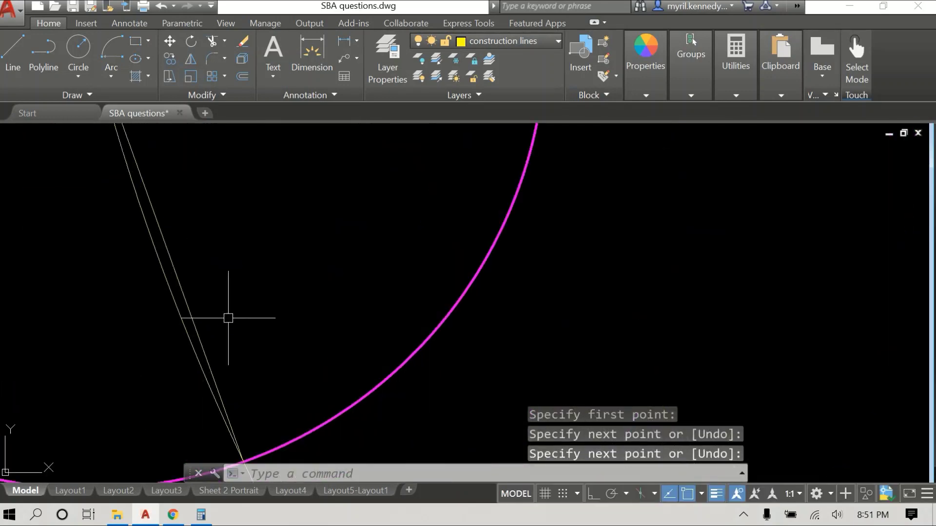
click(207, 357)
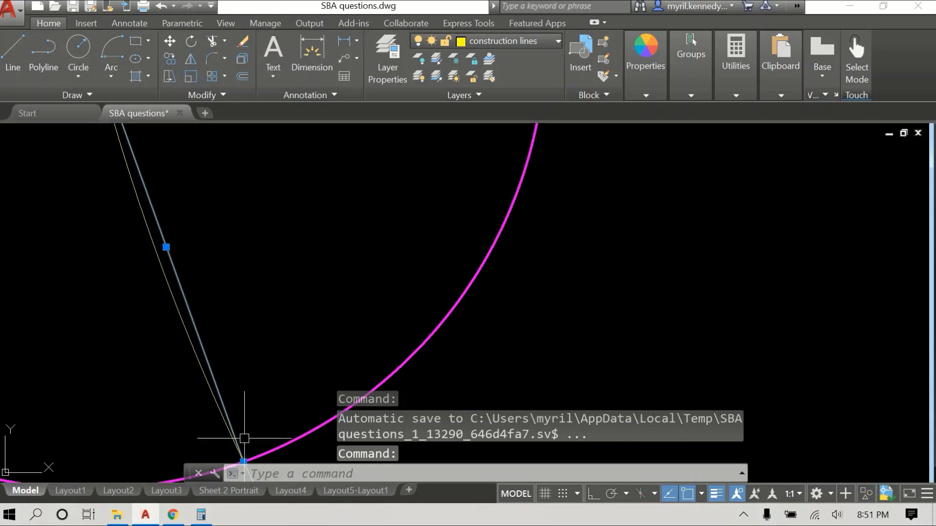
middle_drag(264, 366, 268, 236)
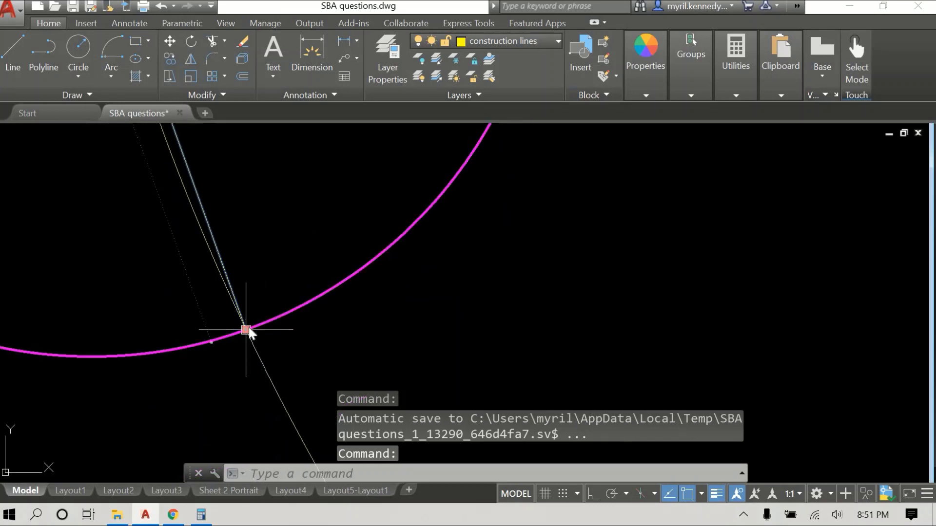
mouse_move(246, 330)
click(265, 360)
scroll(293, 385, down, 2)
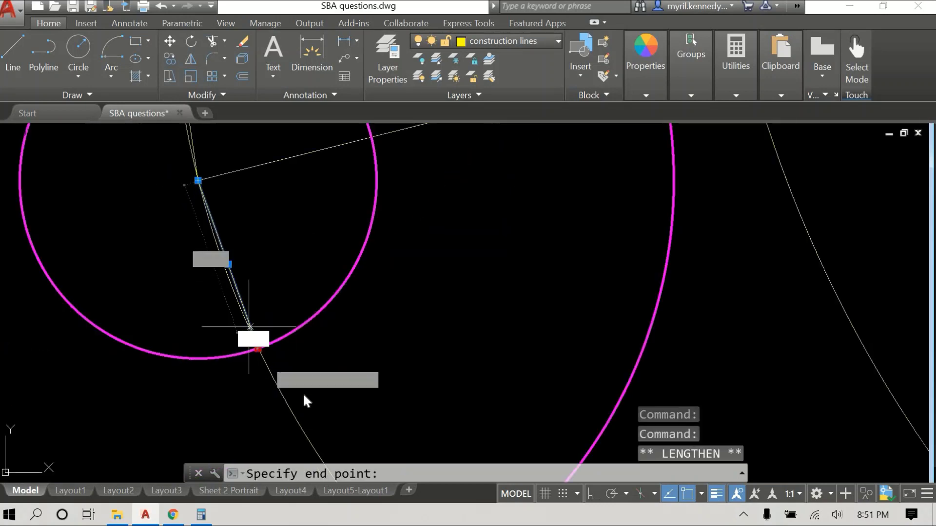
scroll(303, 393, down, 3)
middle_drag(303, 390, 258, 275)
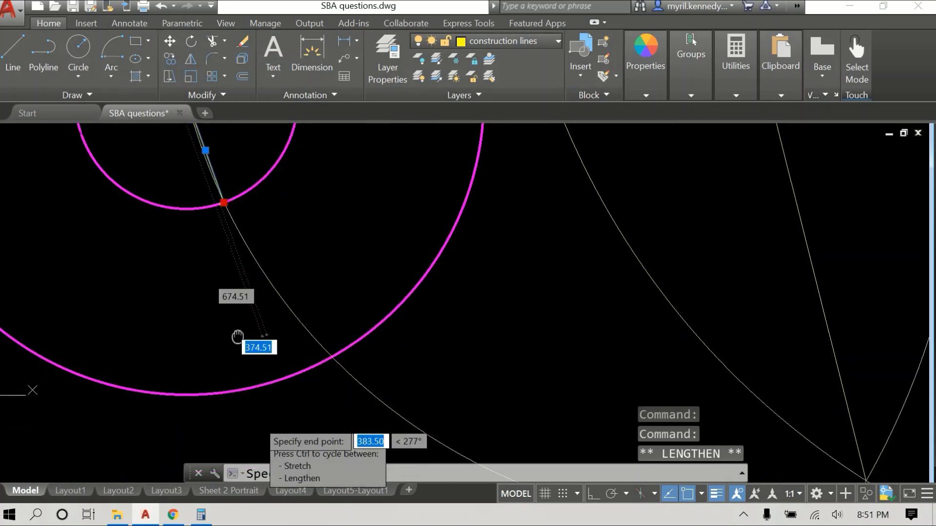
middle_drag(237, 336, 225, 309)
click(273, 351)
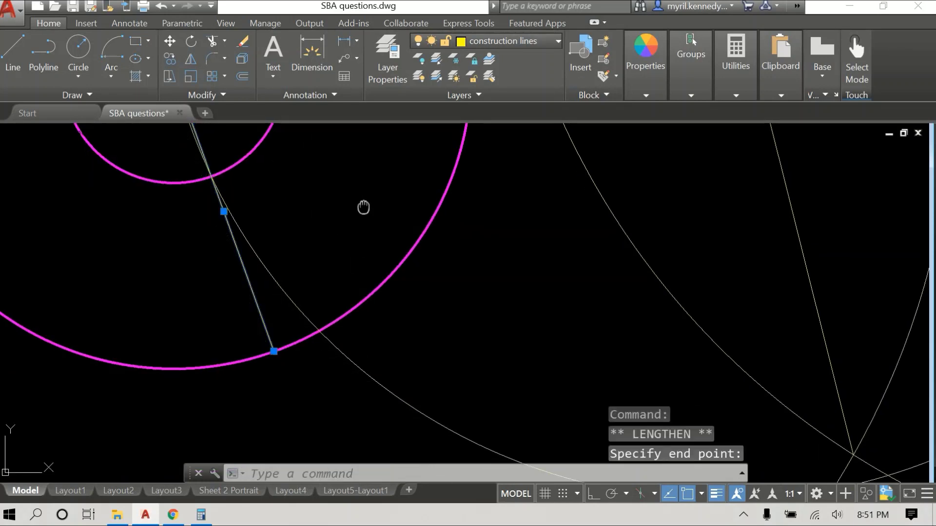
Copy the lengthened lower radius line from the radius 800 circle's center to the center of the radius 500 circle.
middle_drag(363, 207, 355, 232)
right_click(359, 224)
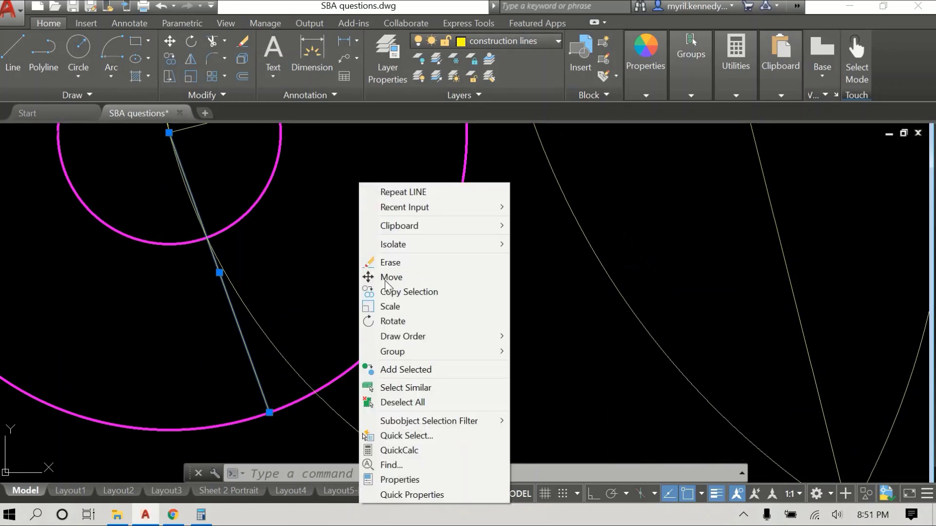
click(406, 292)
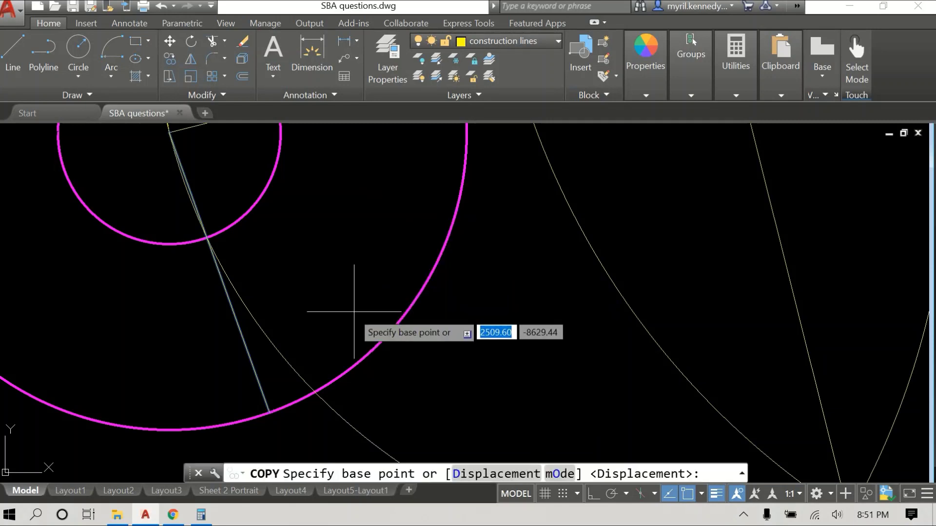
scroll(242, 405, down, 6)
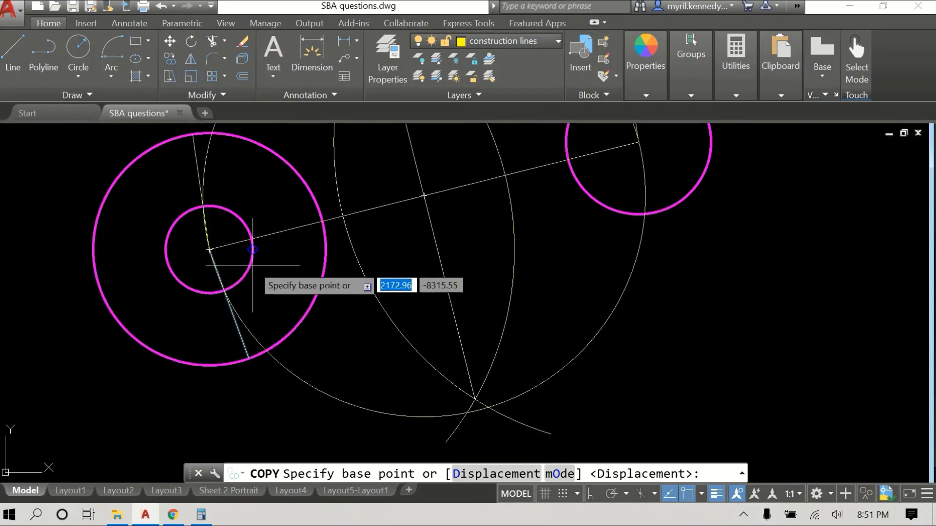
middle_drag(256, 262, 248, 331)
scroll(236, 325, up, 4)
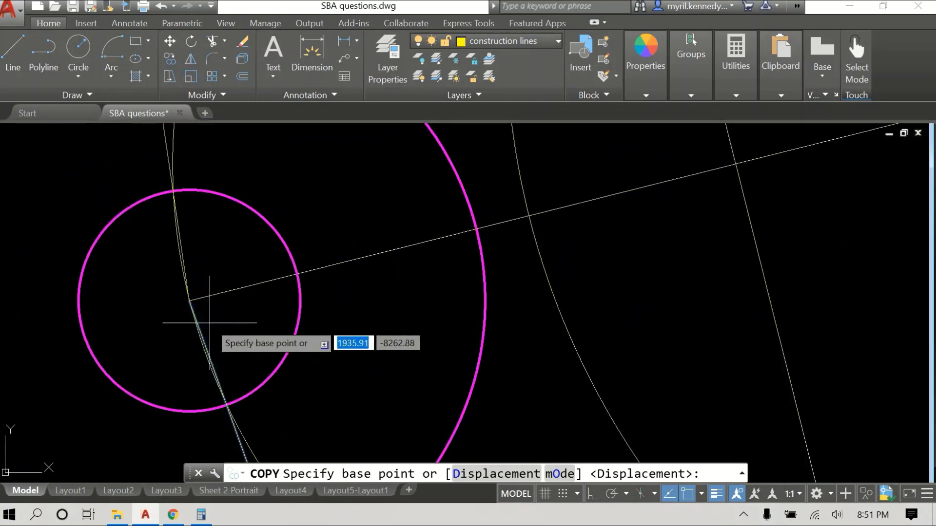
click(189, 301)
scroll(585, 239, down, 3)
middle_drag(639, 232, 63, 294)
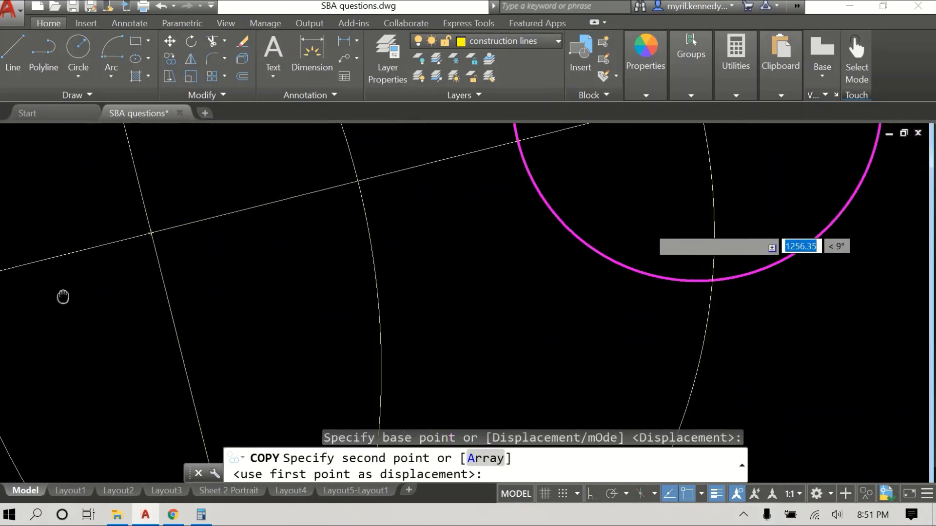
scroll(323, 215, down, 2)
middle_drag(324, 215, 251, 262)
scroll(339, 265, up, 2)
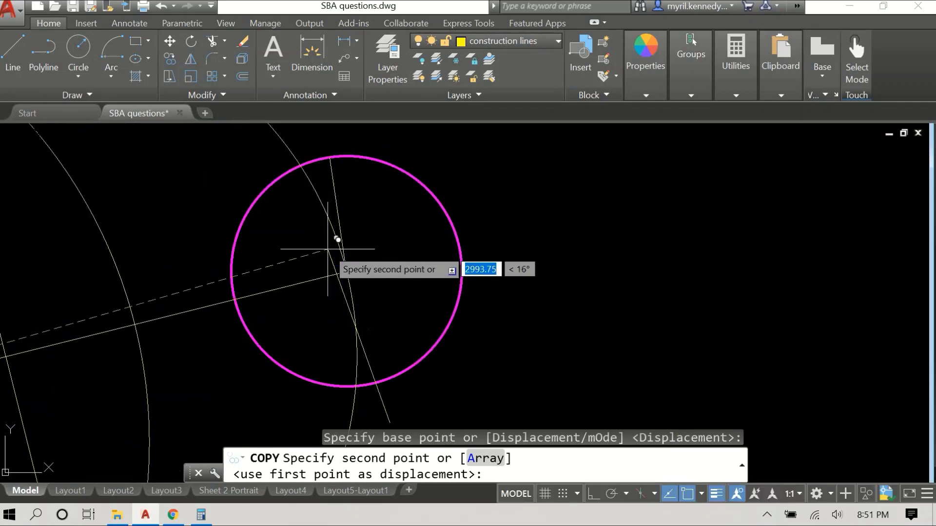
scroll(346, 272, up, 1)
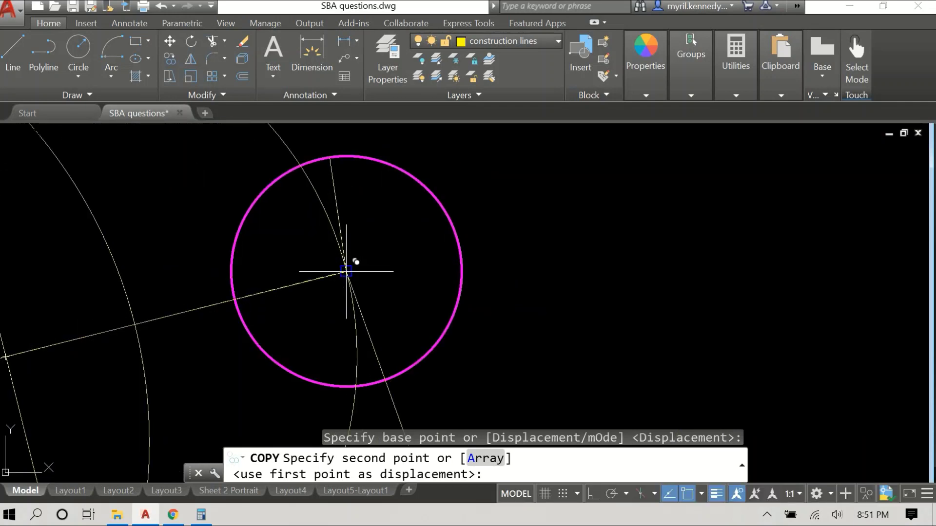
click(346, 271)
right_click(421, 270)
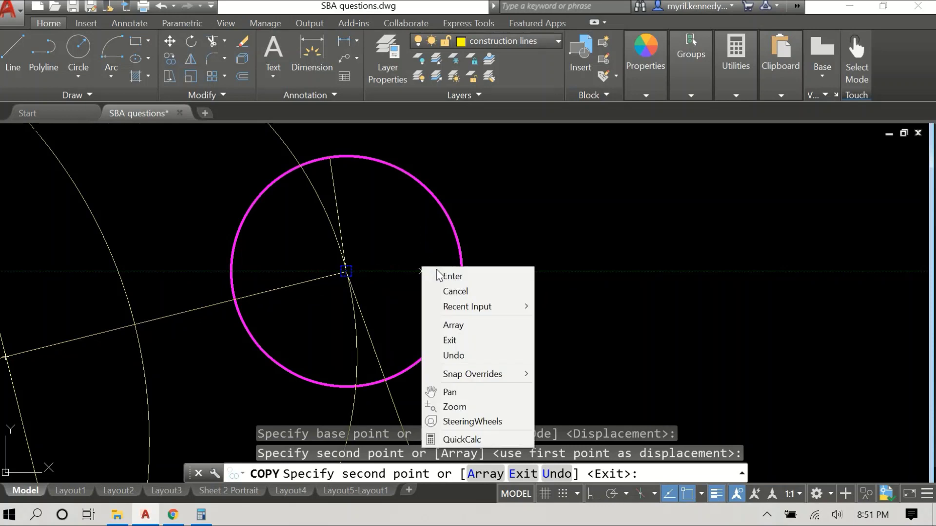
click(437, 272)
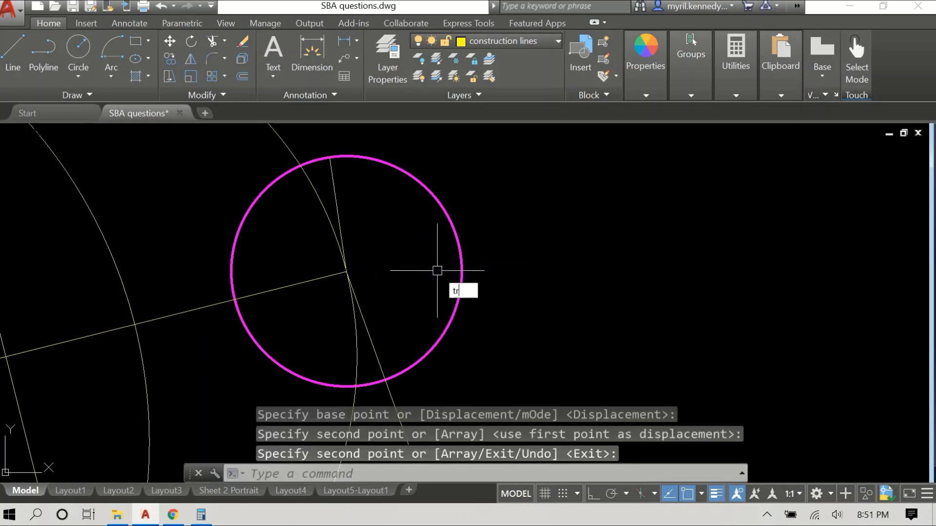
Trim the part of the copied lower line that extends outside the radius 500 circle.
text(trim)
key(Return)
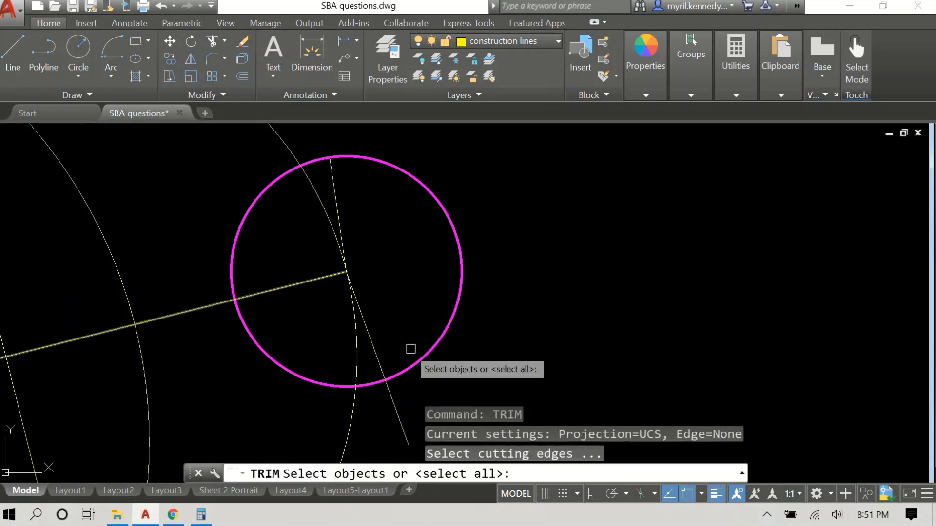
click(432, 351)
key(Return)
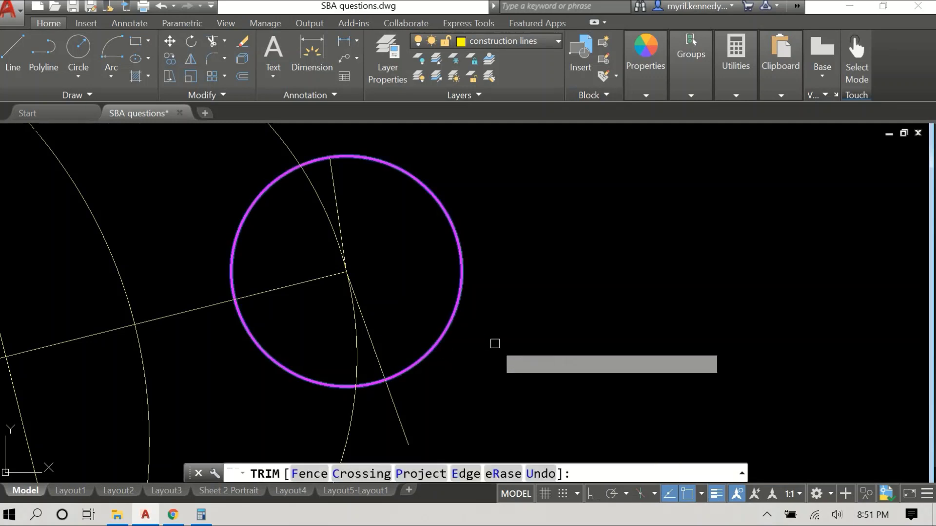
click(395, 400)
right_click(568, 317)
click(571, 319)
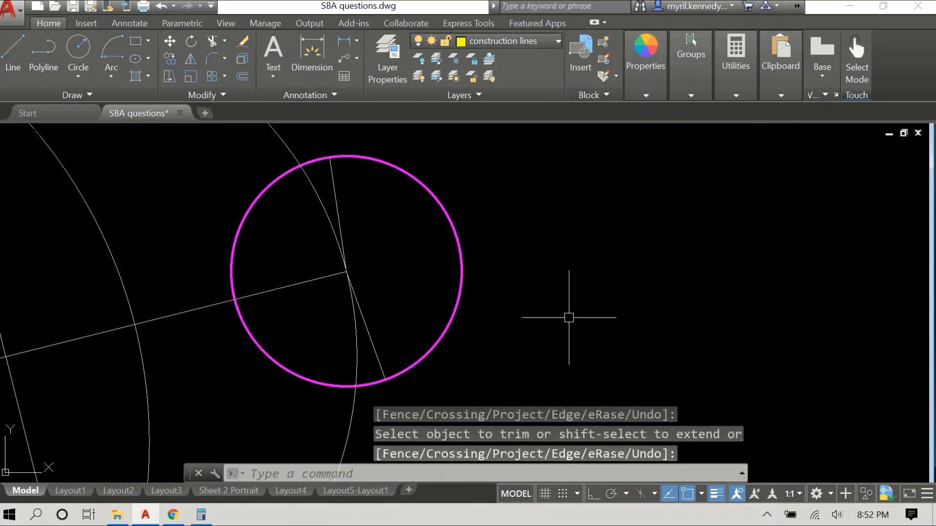
scroll(569, 317, down, 4)
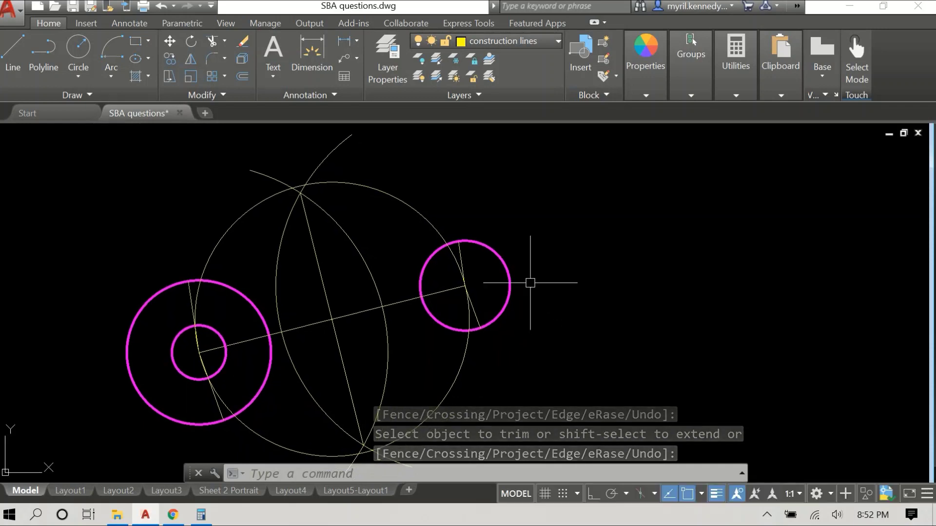
middle_drag(545, 292, 552, 251)
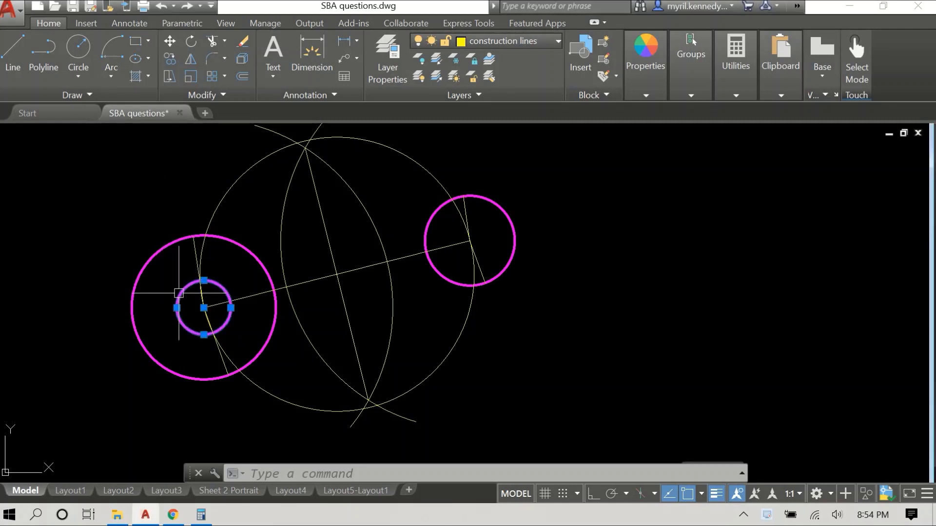
Move the selected radius 300 circle to the construction lines layer.
click(510, 41)
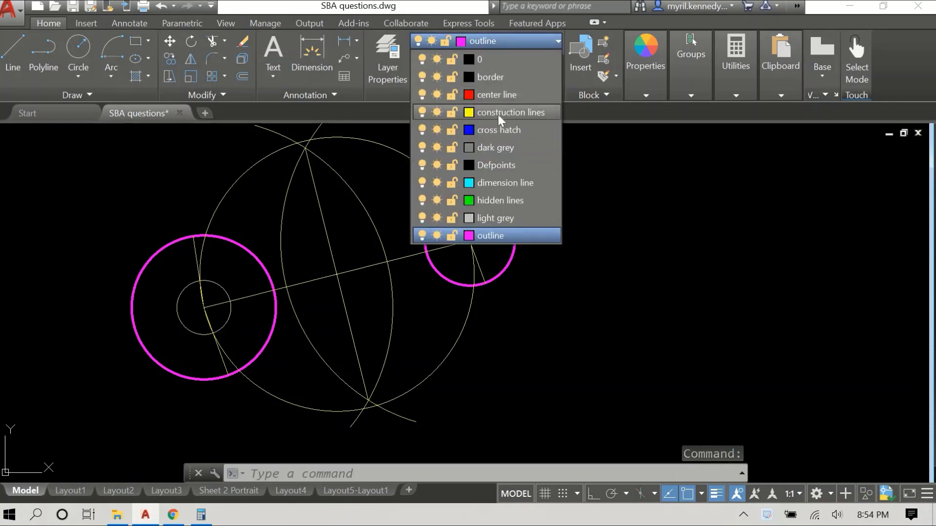
click(498, 113)
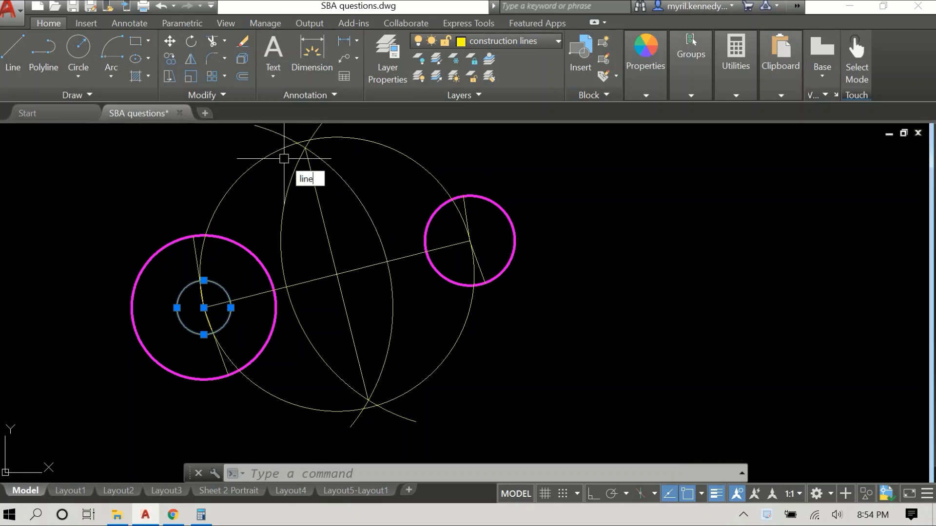
Draw the upper tangent line from the upper radius endpoint on the radius 500 circle to the upper radius endpoint on the radius 800 circle.
key(Return)
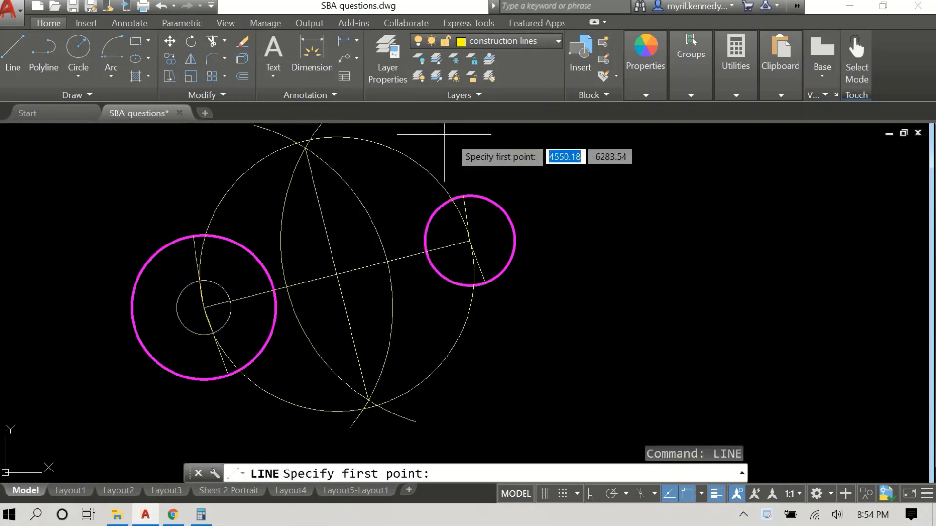
click(464, 196)
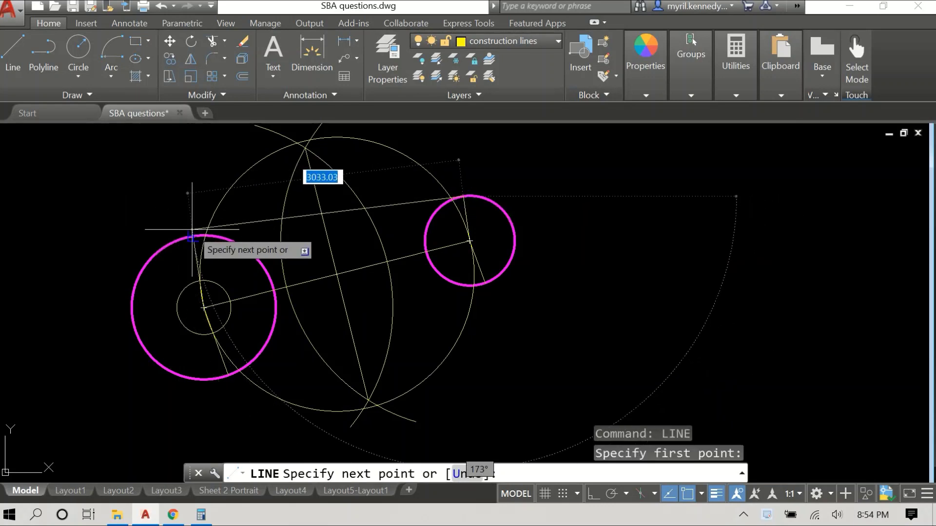
scroll(191, 230, up, 2)
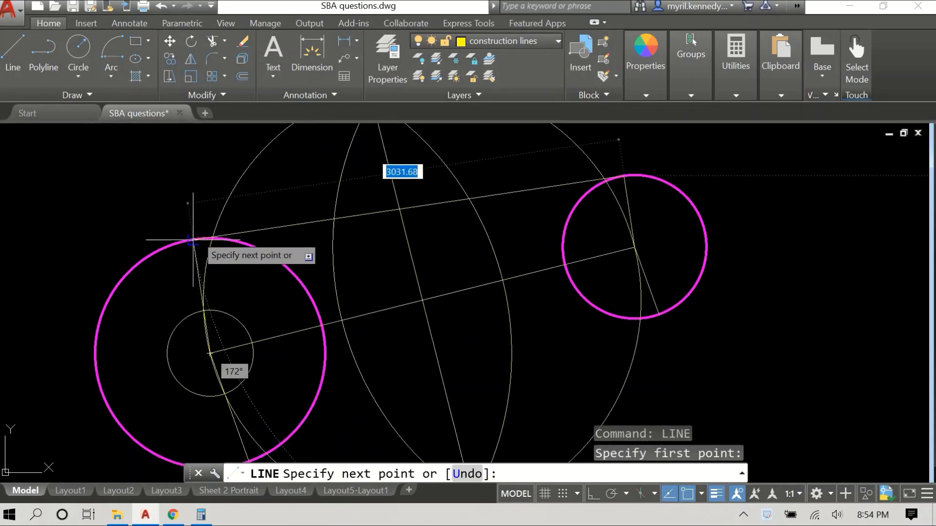
click(193, 239)
right_click(183, 211)
click(190, 216)
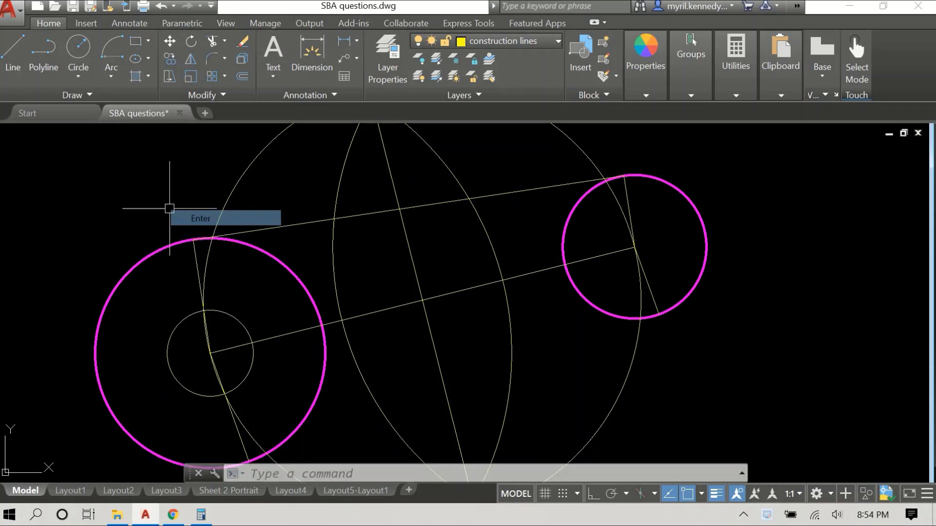
Draw the lower tangent line from the lower radius endpoint on the radius 500 circle to the one on the radius 800 circle.
right_click(793, 205)
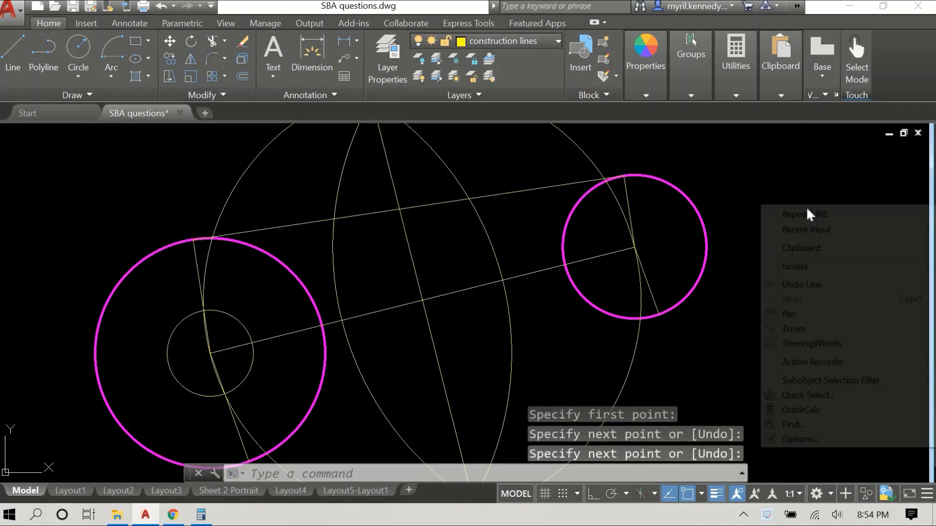
click(816, 217)
mouse_move(793, 205)
middle_down()
mouse_move(756, 194)
mouse_move(723, 162)
middle_up()
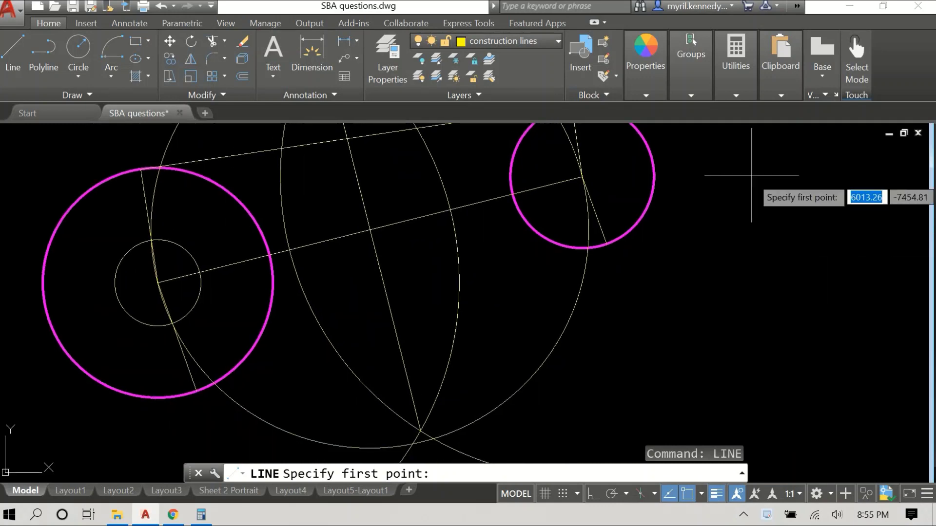
click(607, 243)
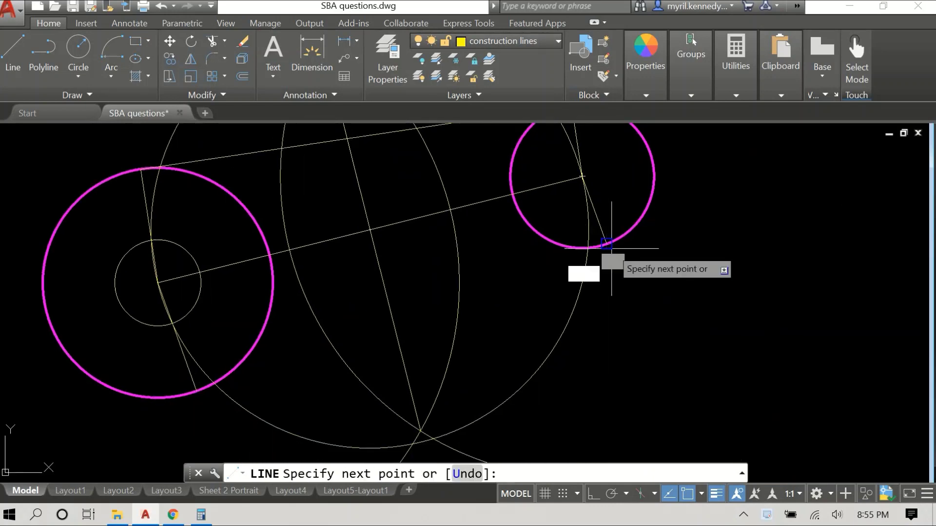
click(195, 389)
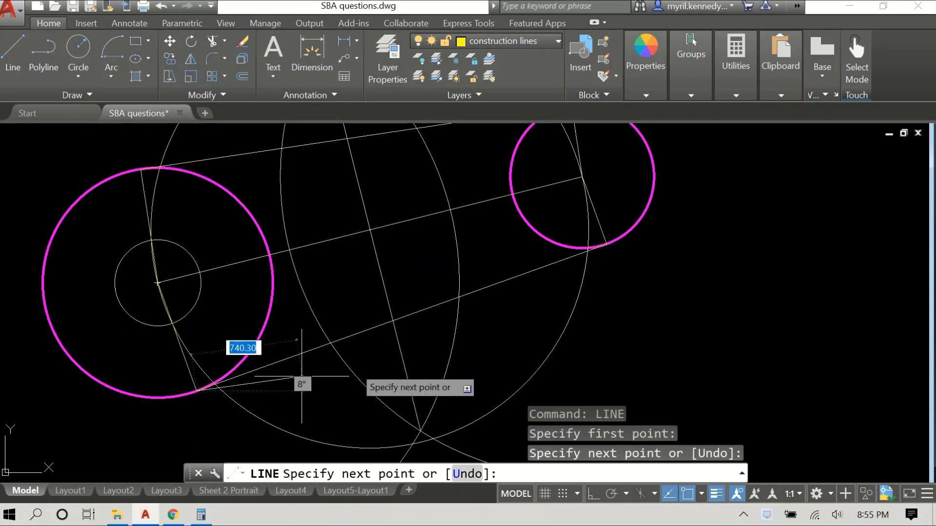
right_click(729, 265)
click(761, 275)
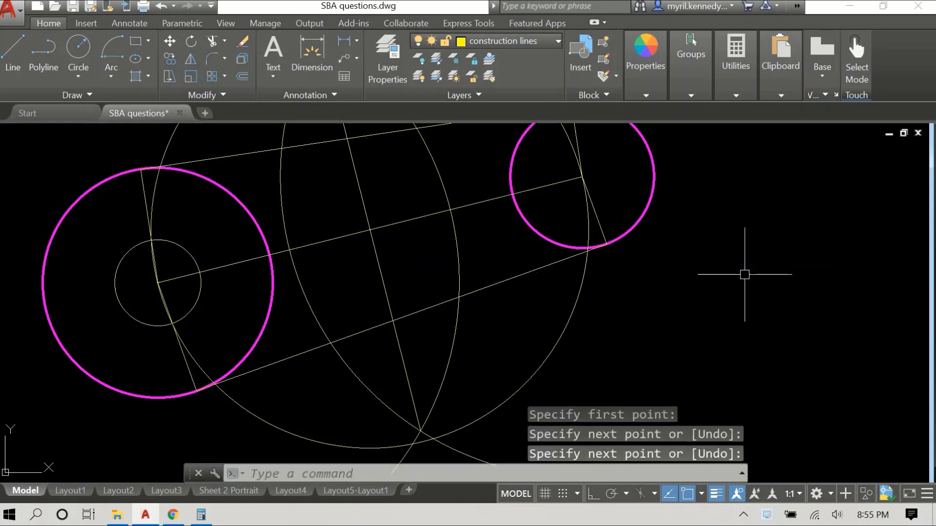
Move both the upper and lower tangent lines to the outline layer.
scroll(743, 274, down, 2)
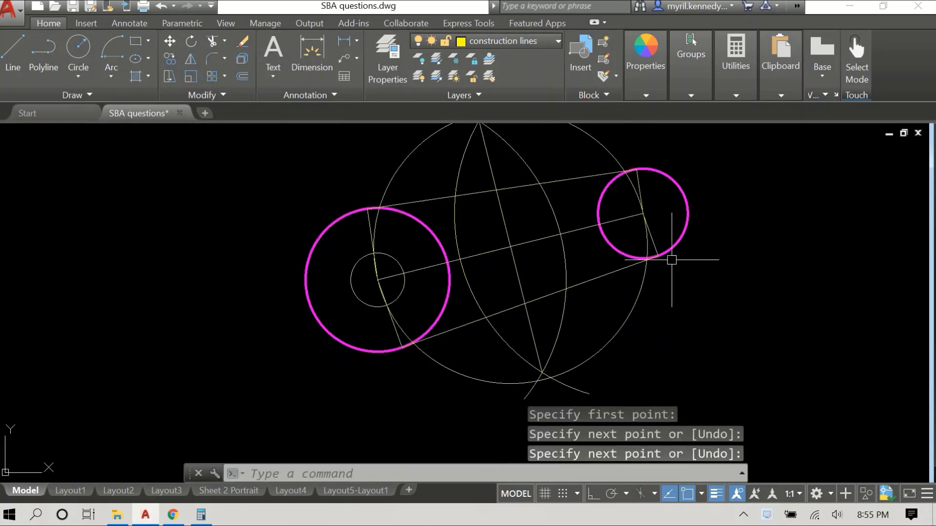
click(602, 273)
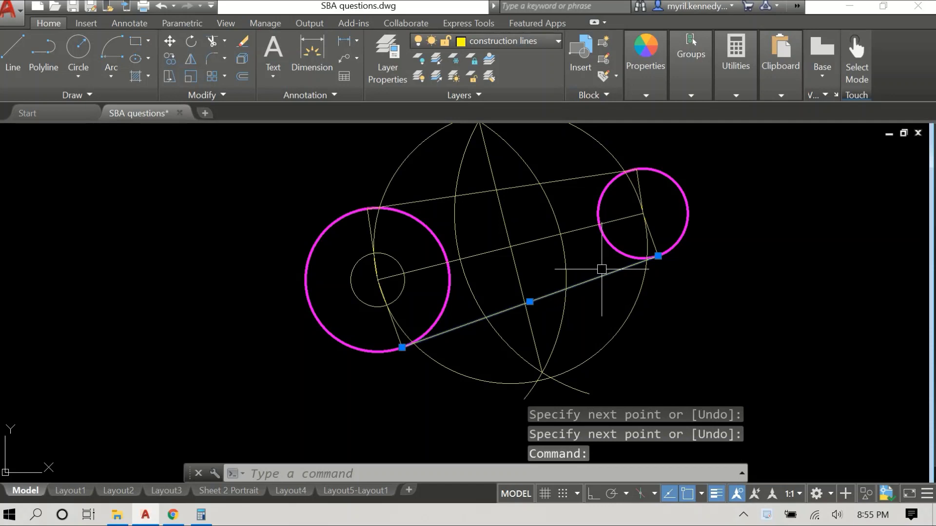
click(571, 183)
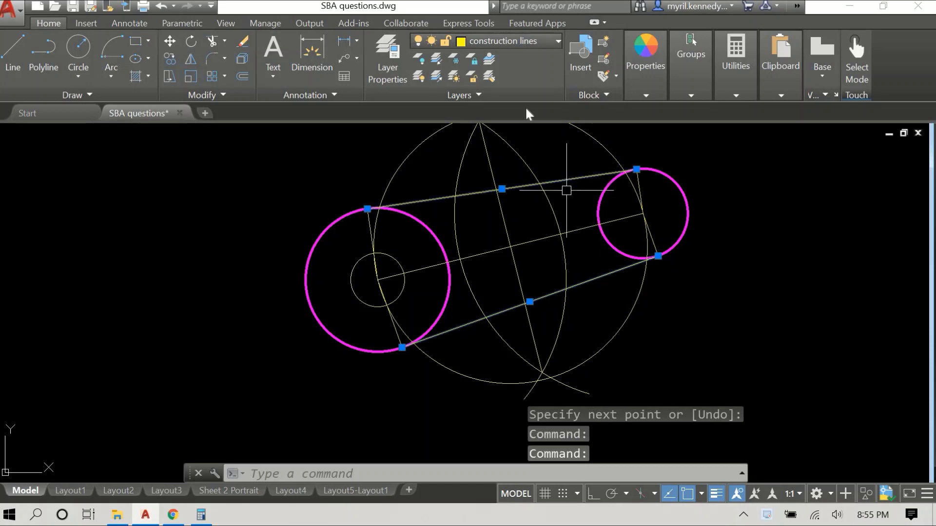
click(517, 40)
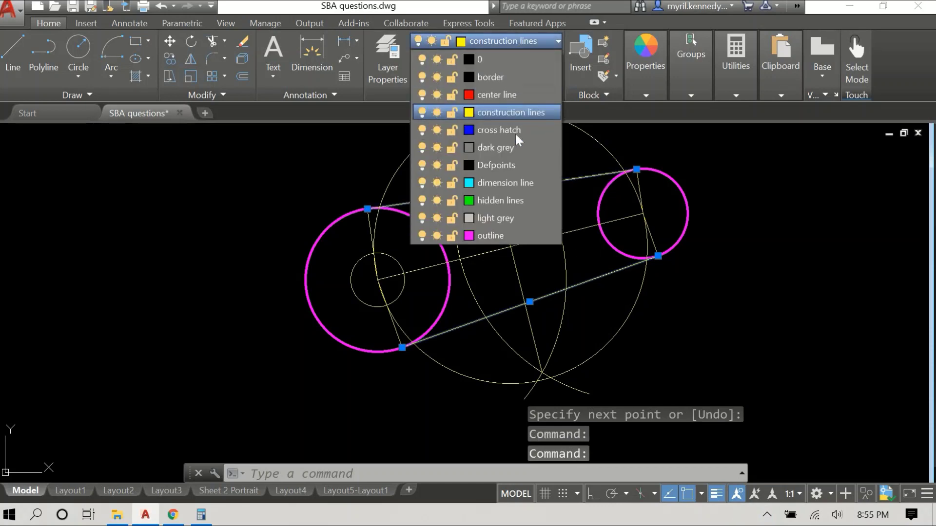
click(502, 235)
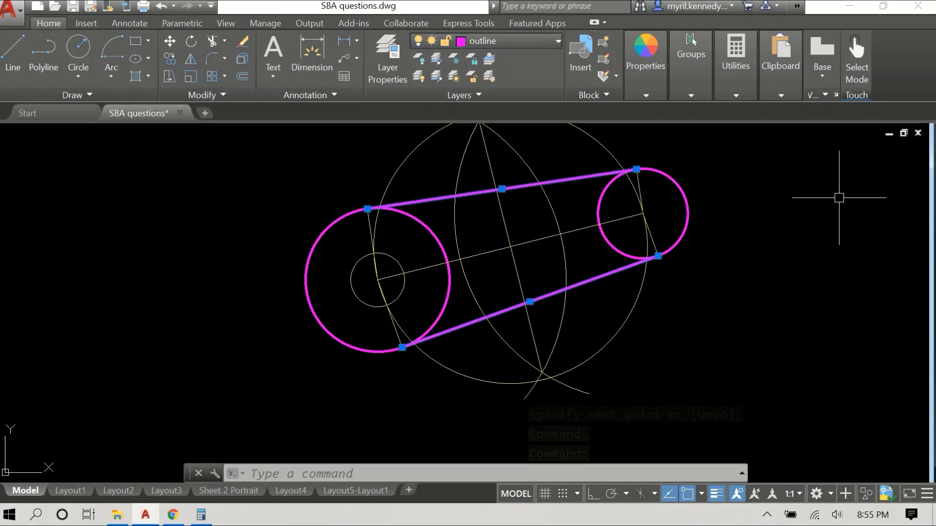
middle_drag(838, 198, 740, 219)
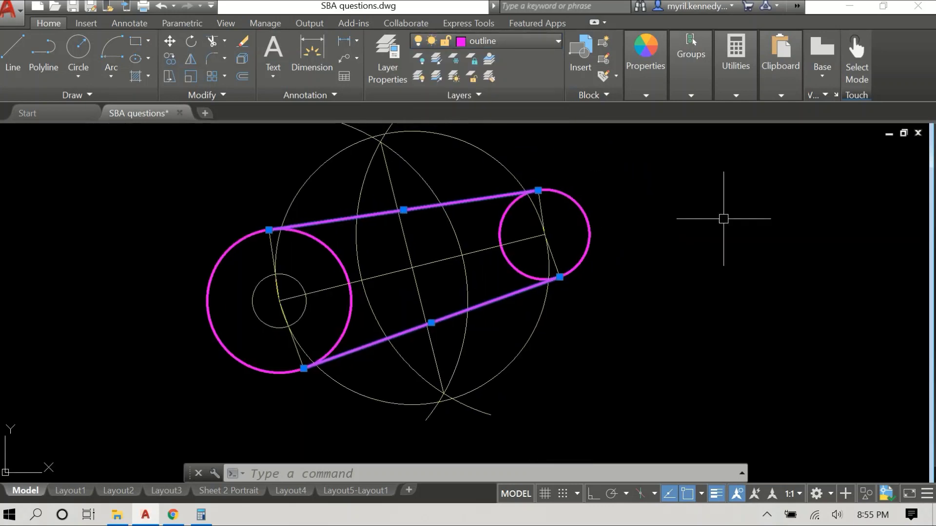
click(13, 70)
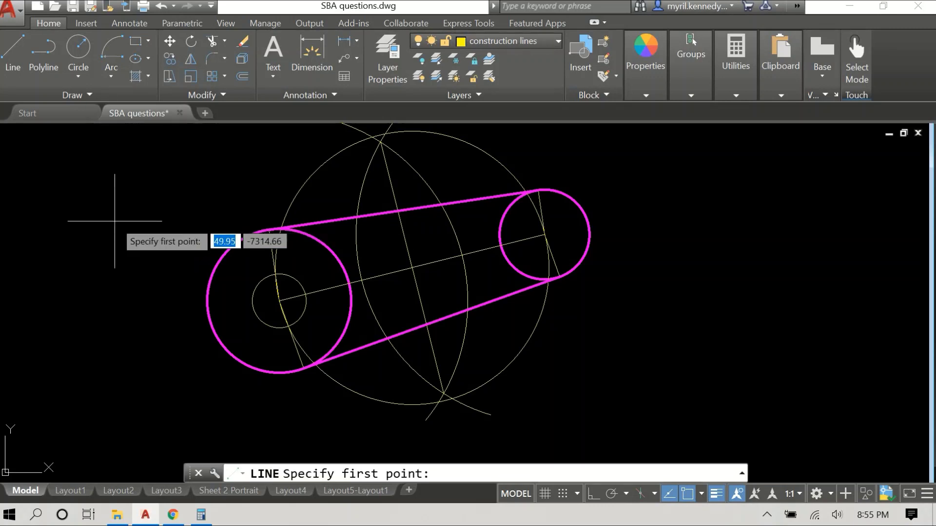
scroll(114, 220, down, 2)
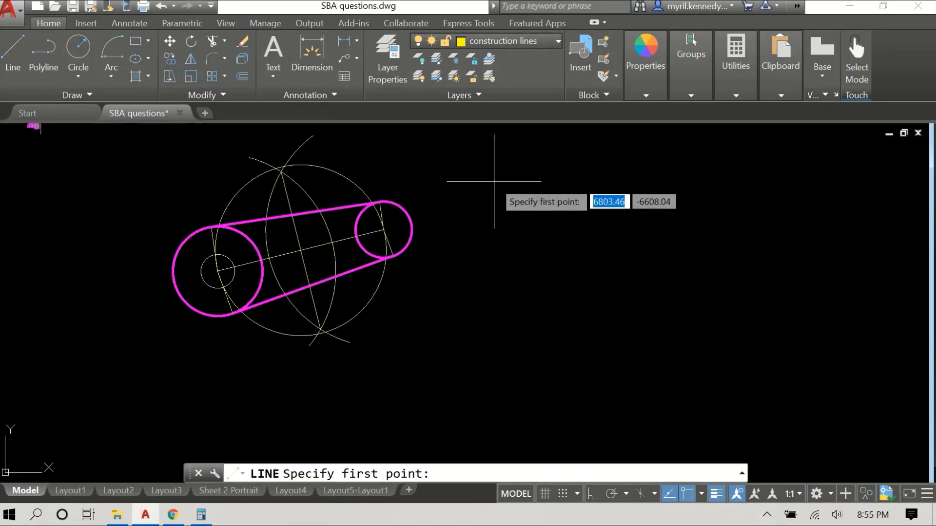
click(242, 313)
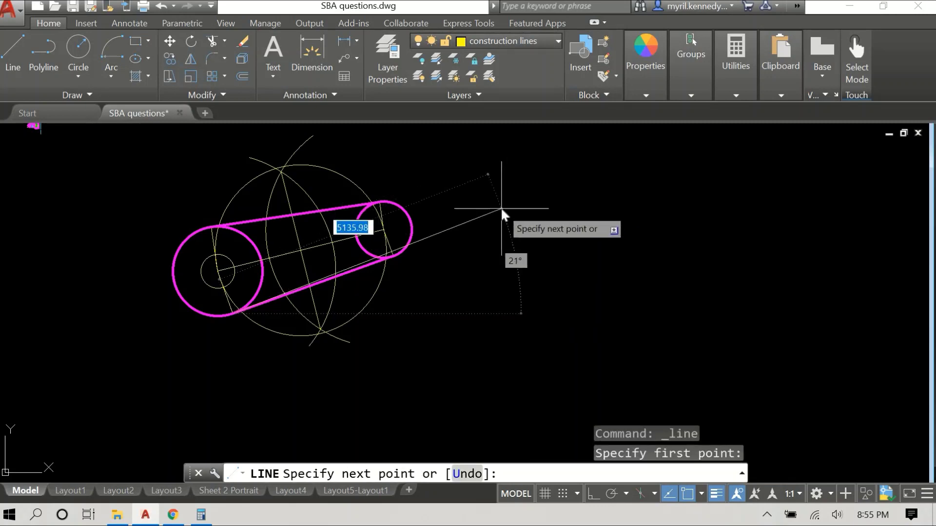
right_click(501, 209)
click(535, 233)
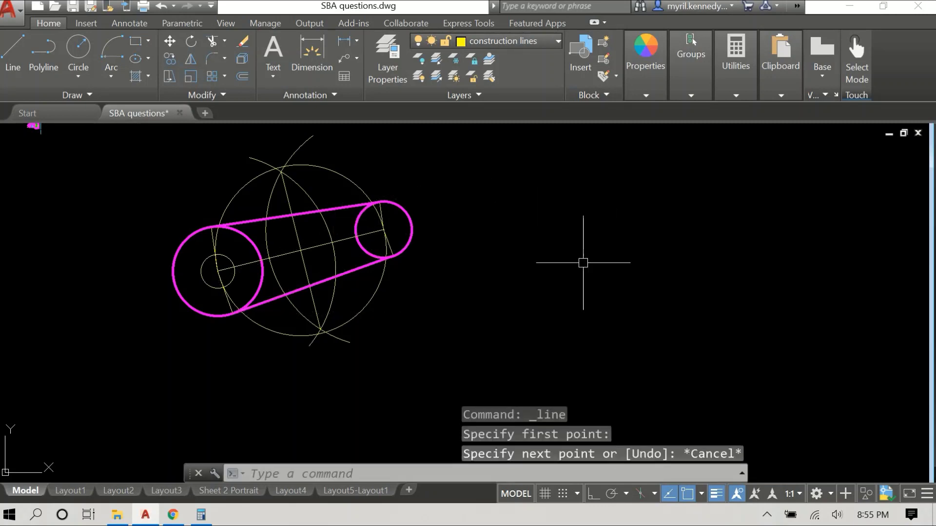
middle_drag(586, 263, 599, 280)
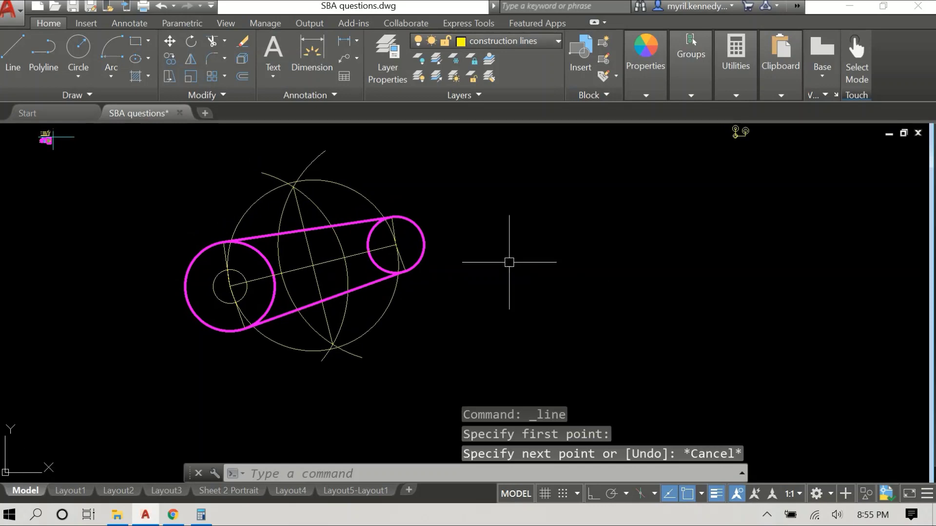